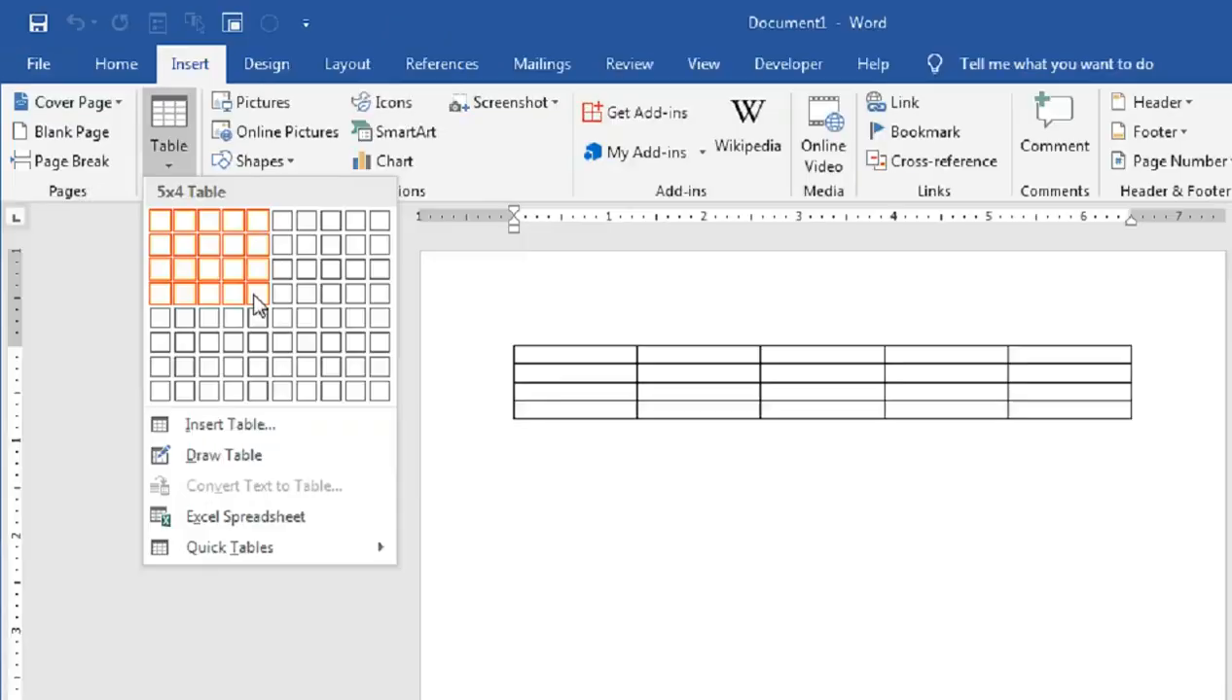
Insert a table with five columns and four rows into the document.
left_click(381, 443)
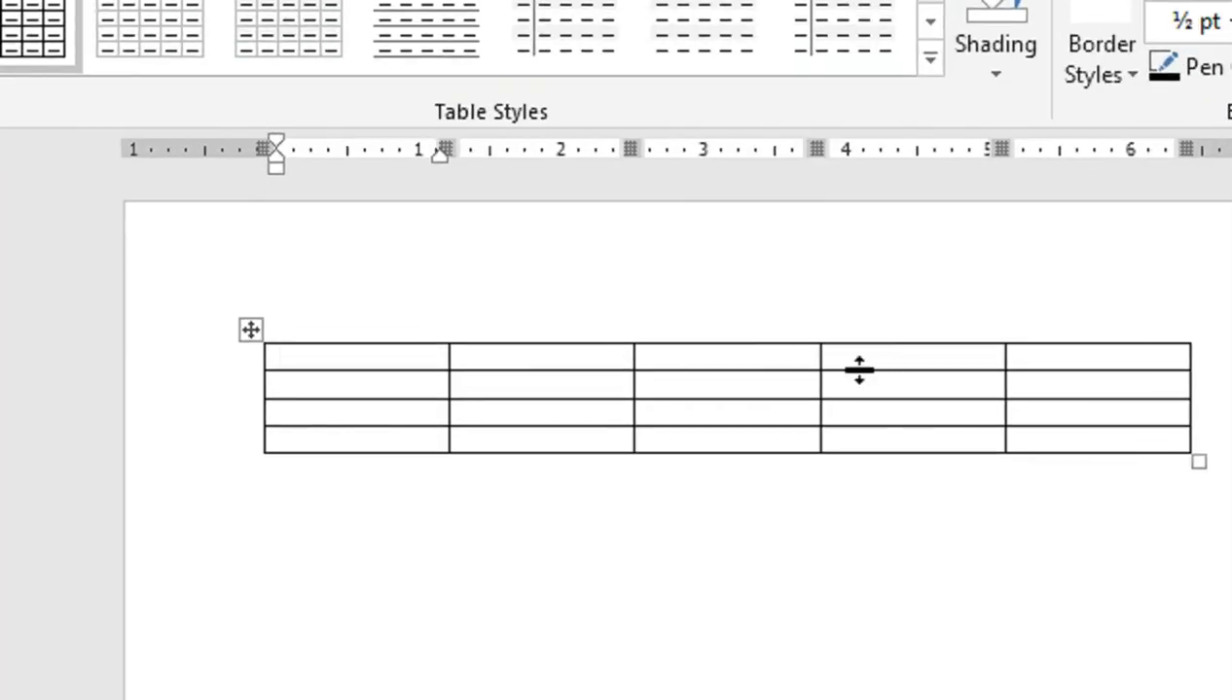
Increase the height of the table's first row and narrow its first column.
mouse_move(348, 336)
left_mouse_down()
mouse_move(373, 305)
mouse_move(336, 360)
mouse_move(357, 350)
mouse_move(335, 322)
mouse_move(348, 337)
left_mouse_up()
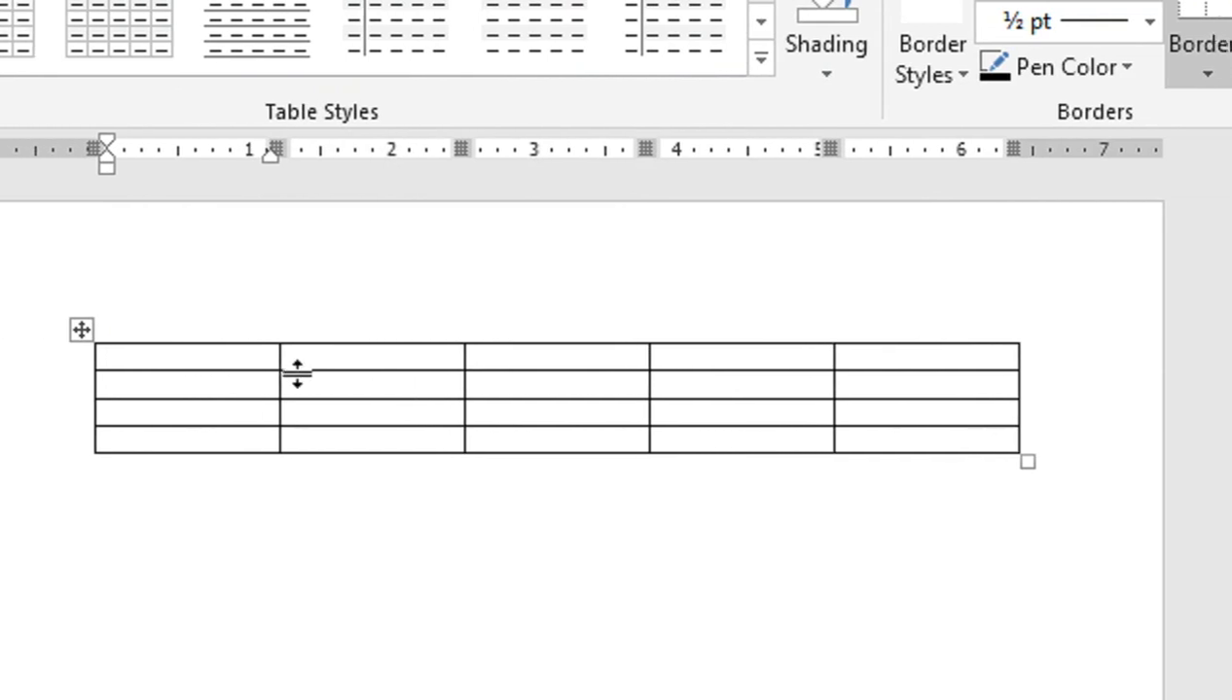
left_click_drag(311, 371, 314, 393)
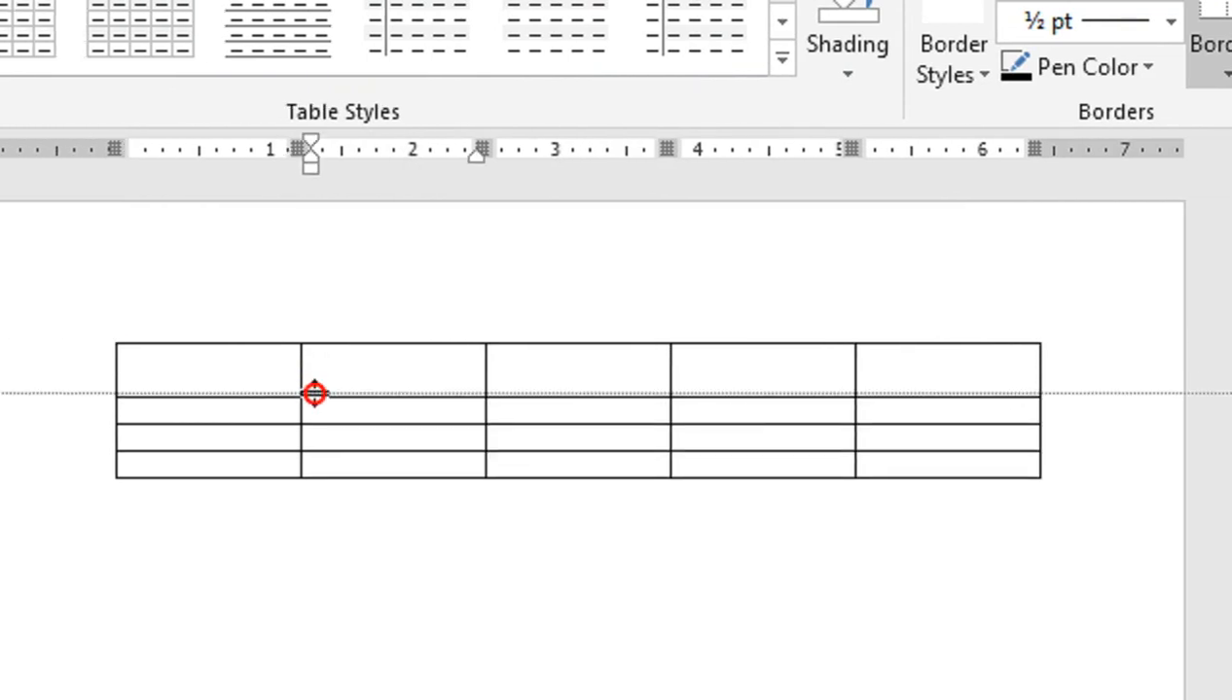
left_click_drag(314, 393, 314, 396)
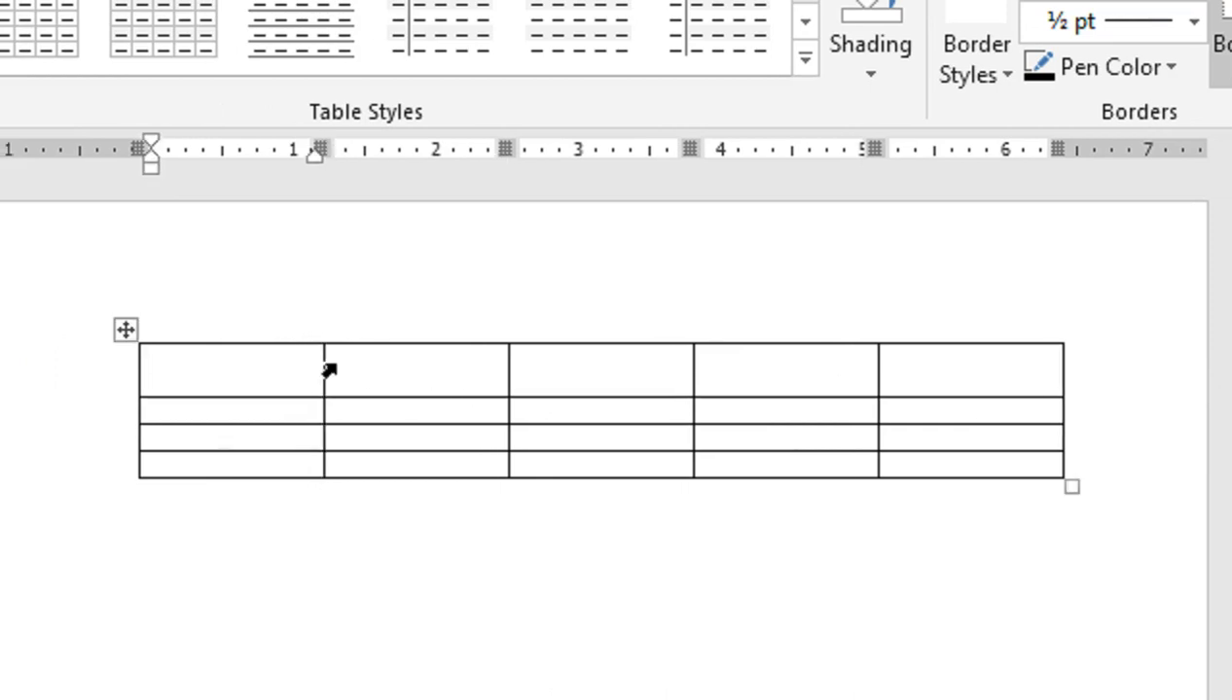
left_click_drag(322, 370, 308, 409)
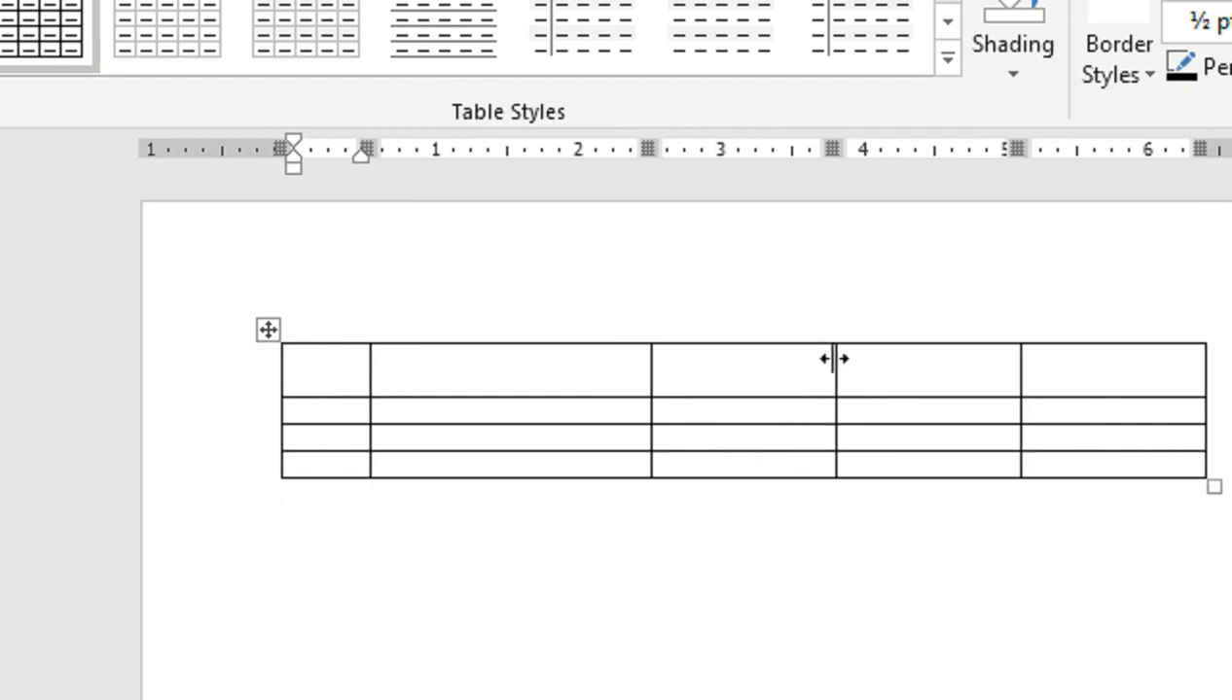
Insert an extra column before the table's last column and delete it again.
mouse_move(655, 336)
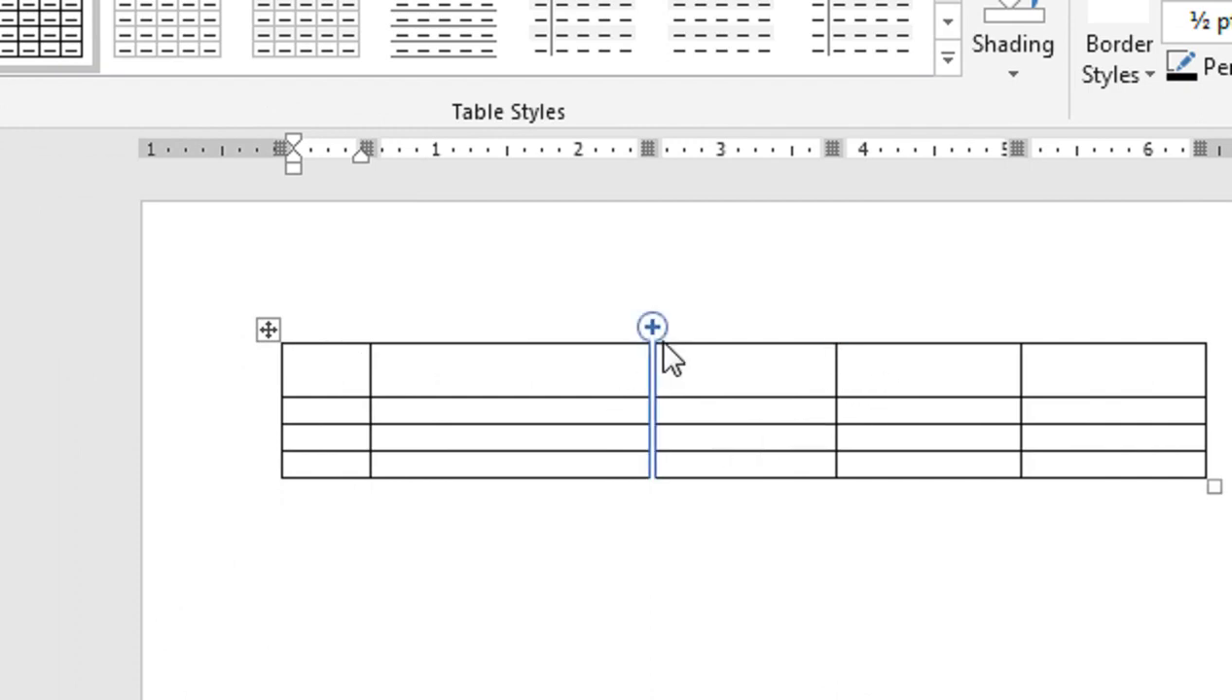
mouse_move(840, 338)
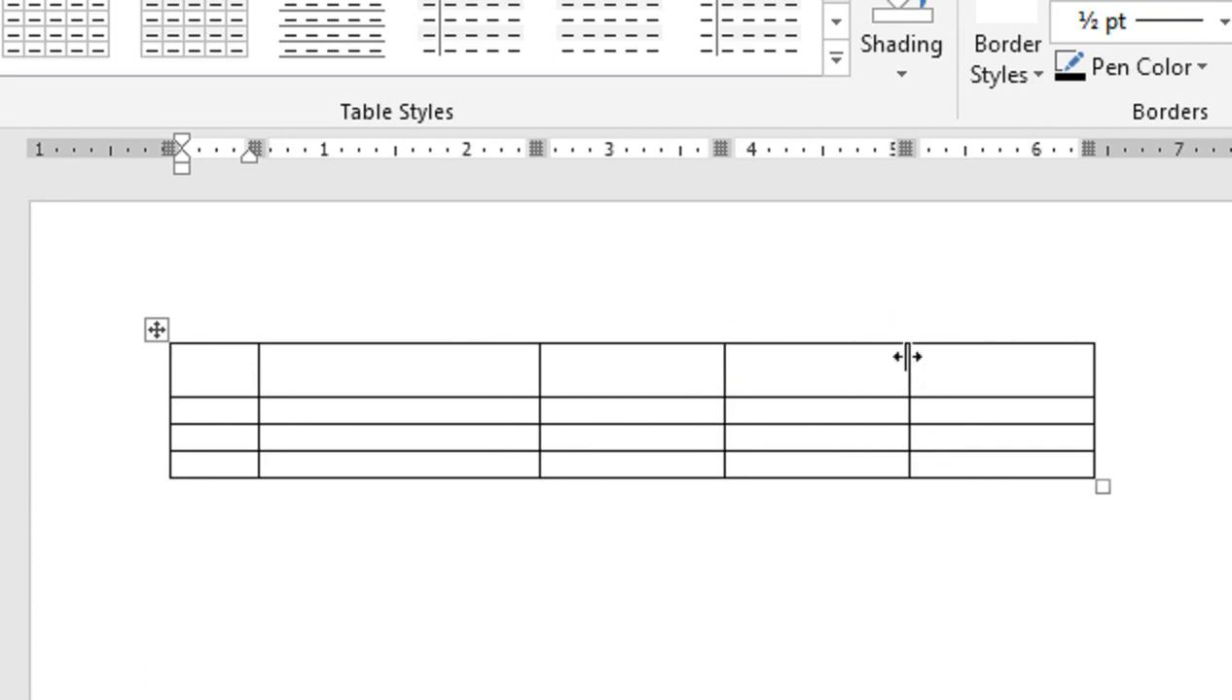
left_click(906, 329)
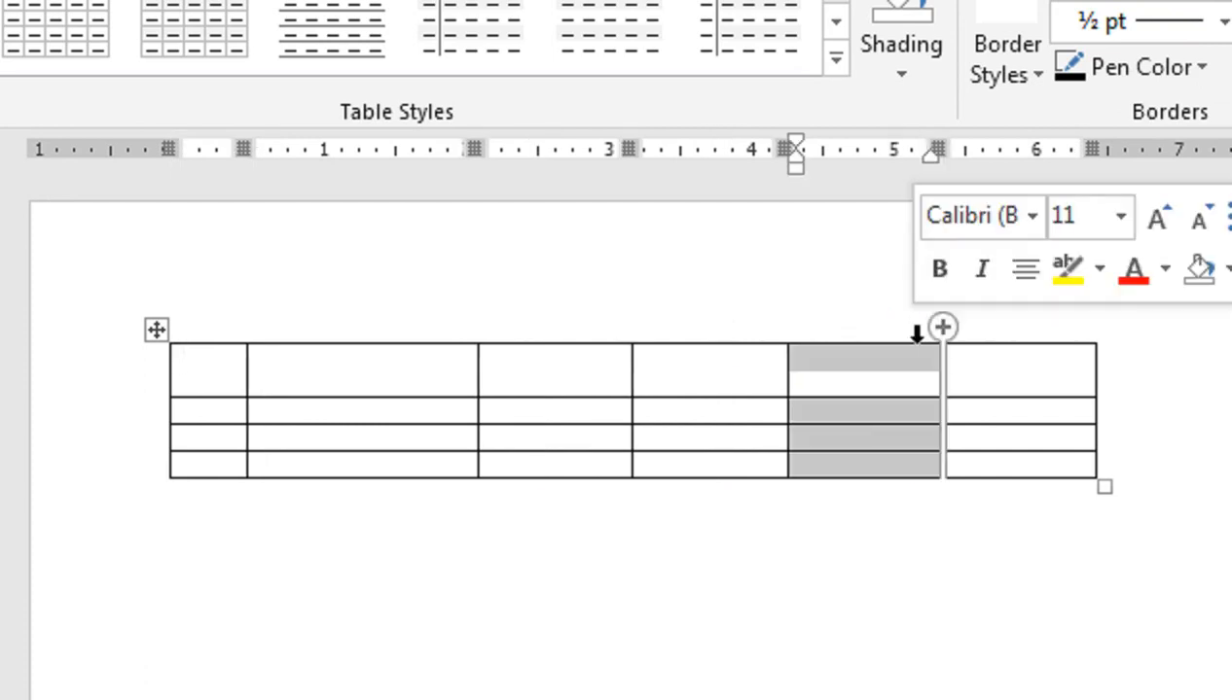
right_click(891, 372)
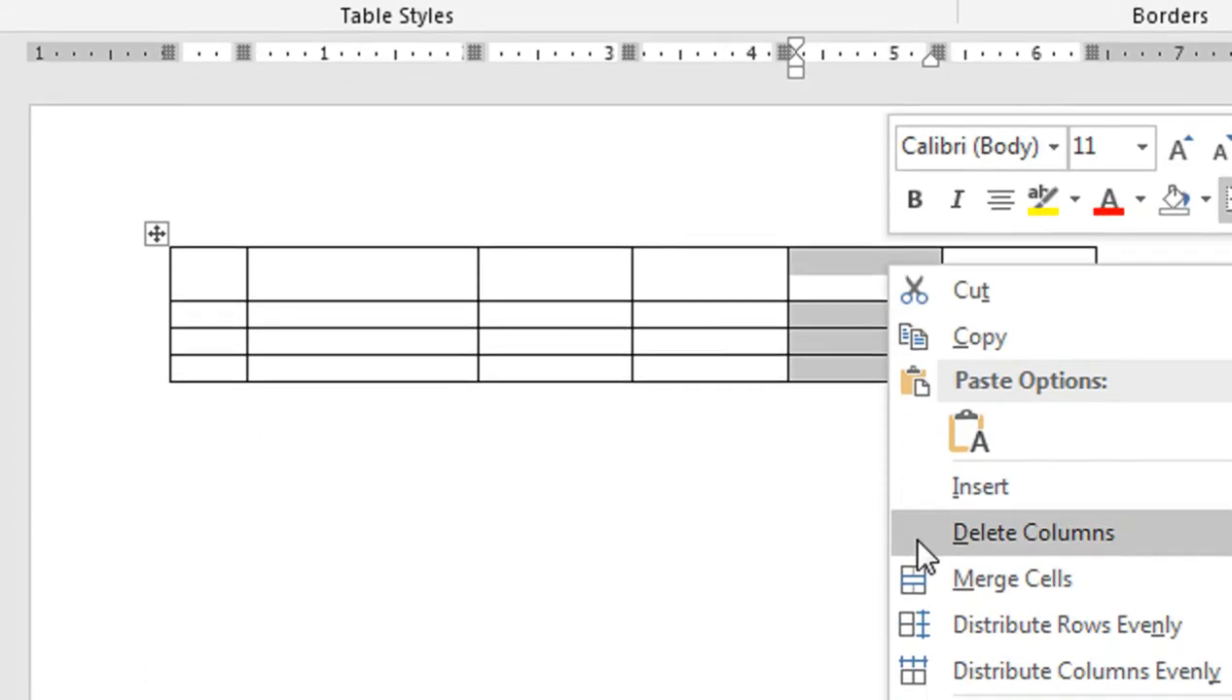
left_click(924, 540)
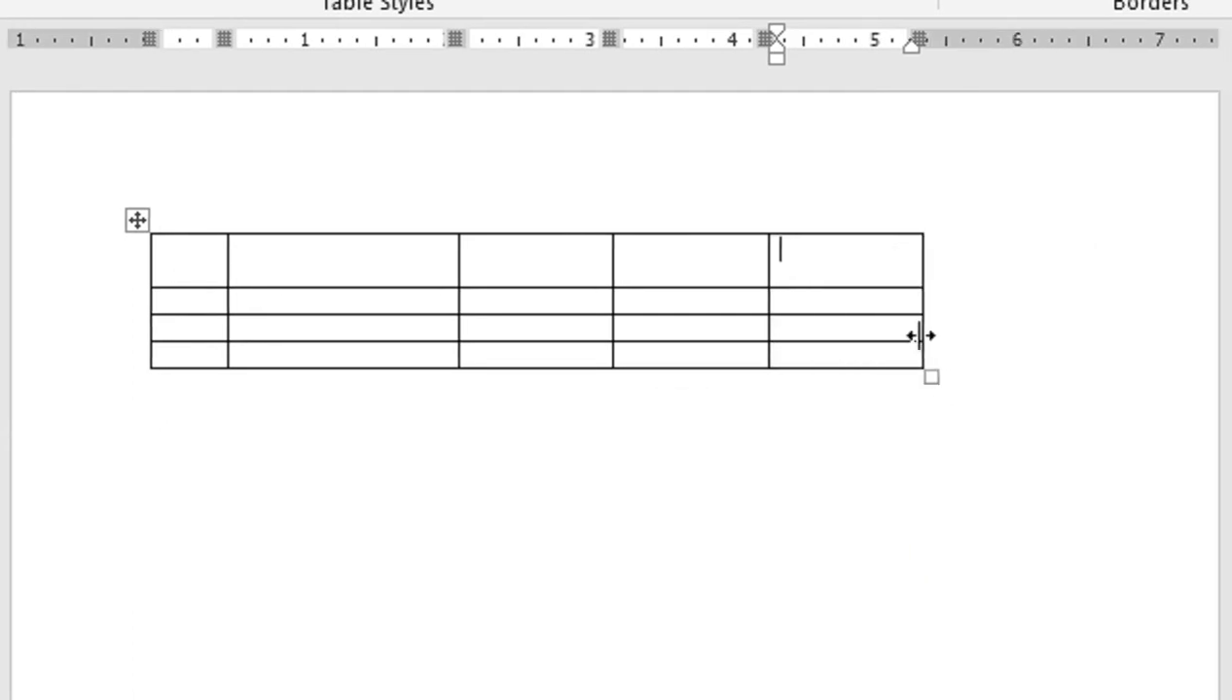
Enlarge the whole table to about 6.4 inches wide and make its rows taller.
left_click_drag(975, 368, 1091, 408)
left_click_drag(972, 409, 919, 449)
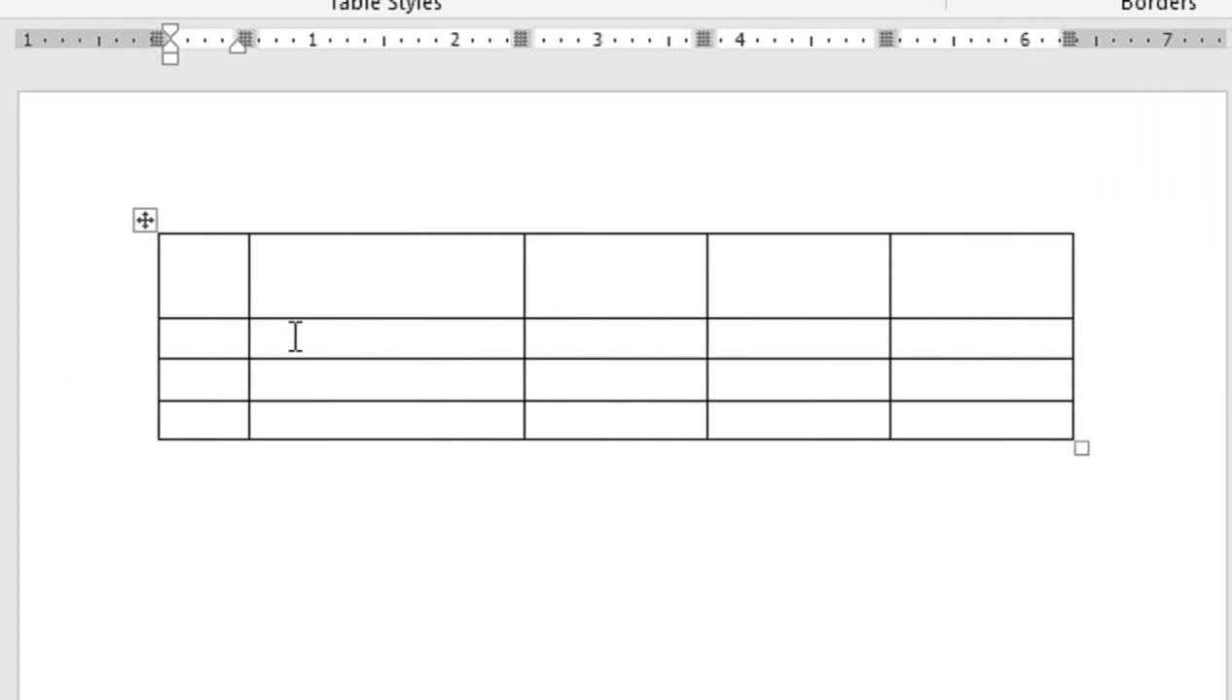
Enter the headings "S no" and "Product Name" in the first two cells of the header row.
type("S no")
key("Tab")
type("name")
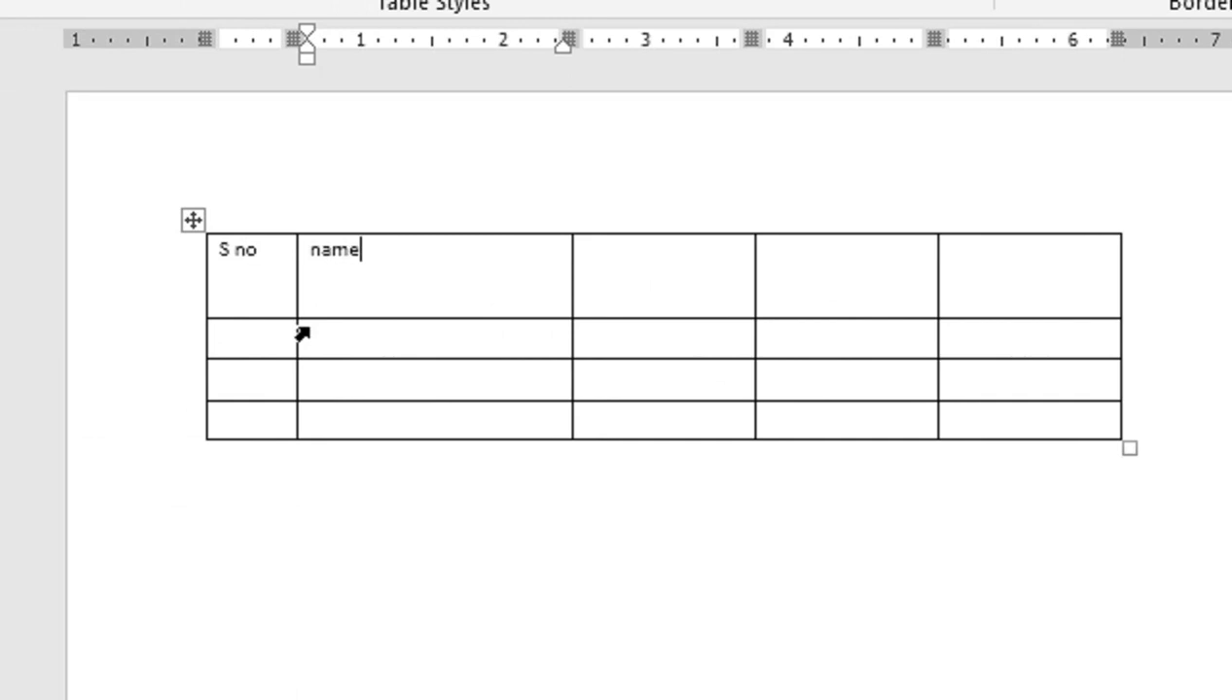
key("Tab")
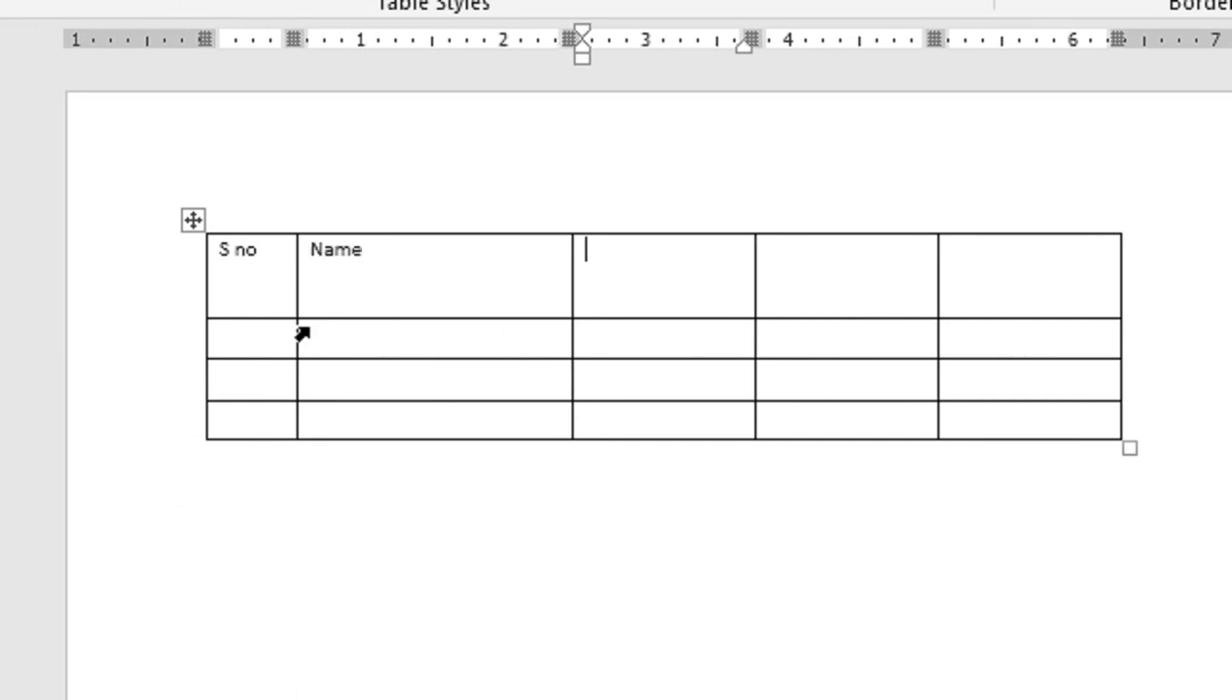
key("Left")
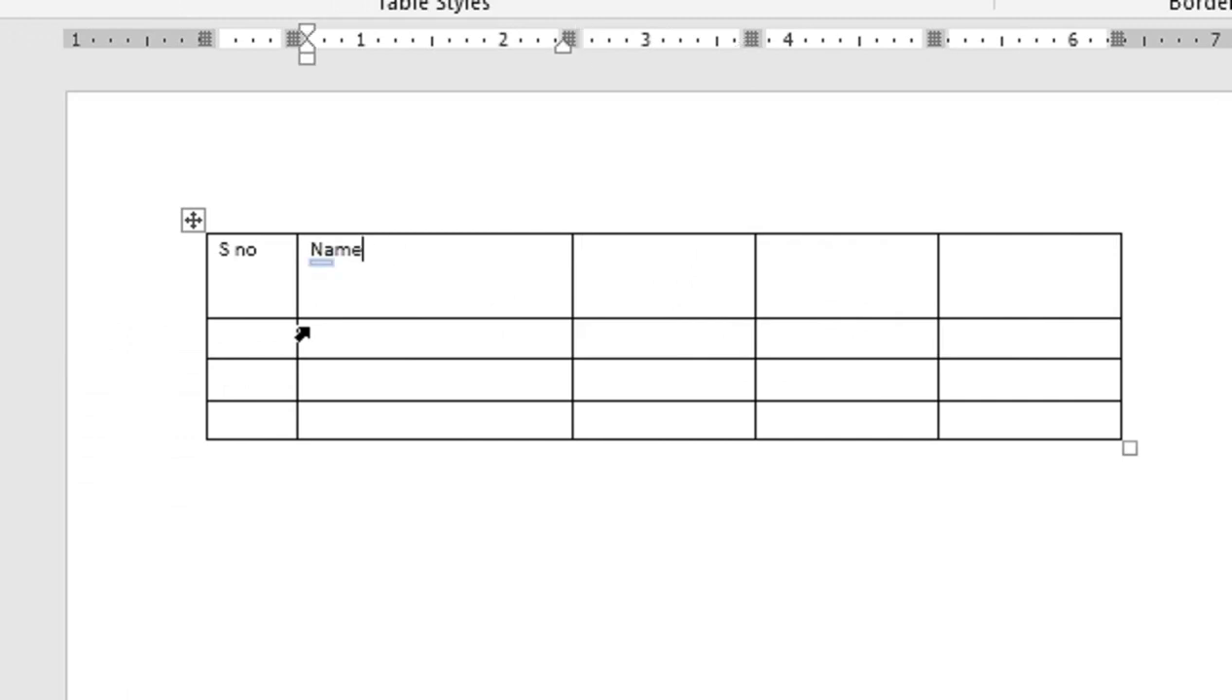
key("Left")
key("Left")
type("Produc")
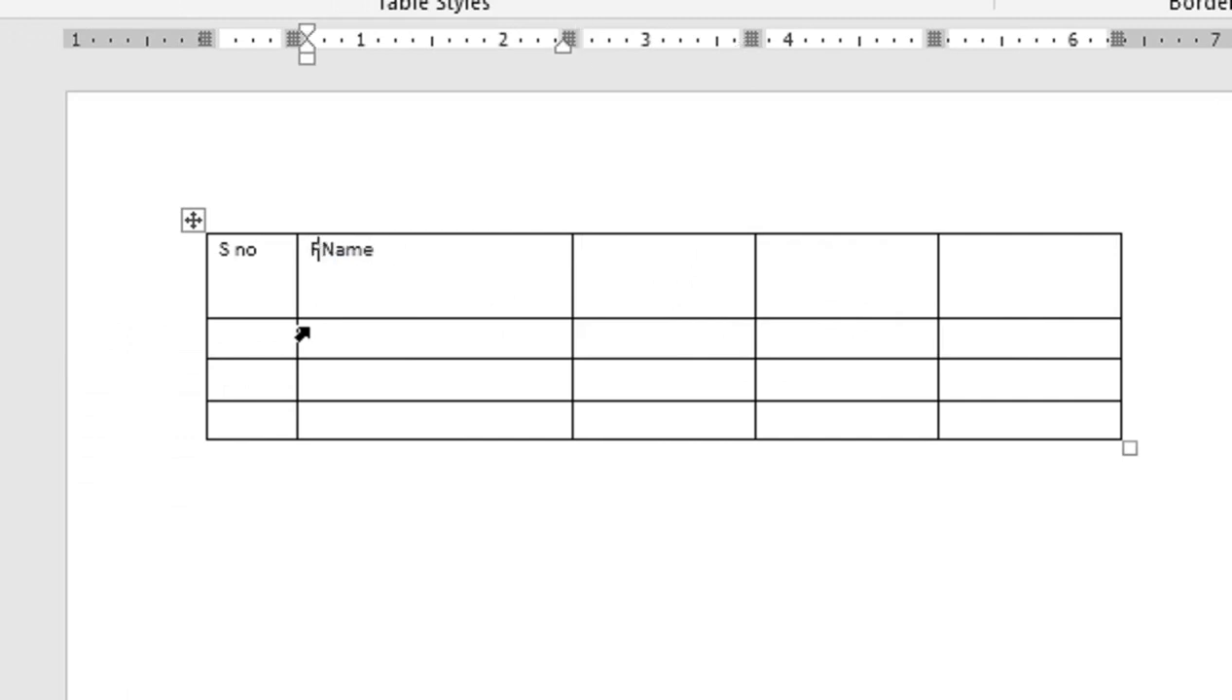
type("t")
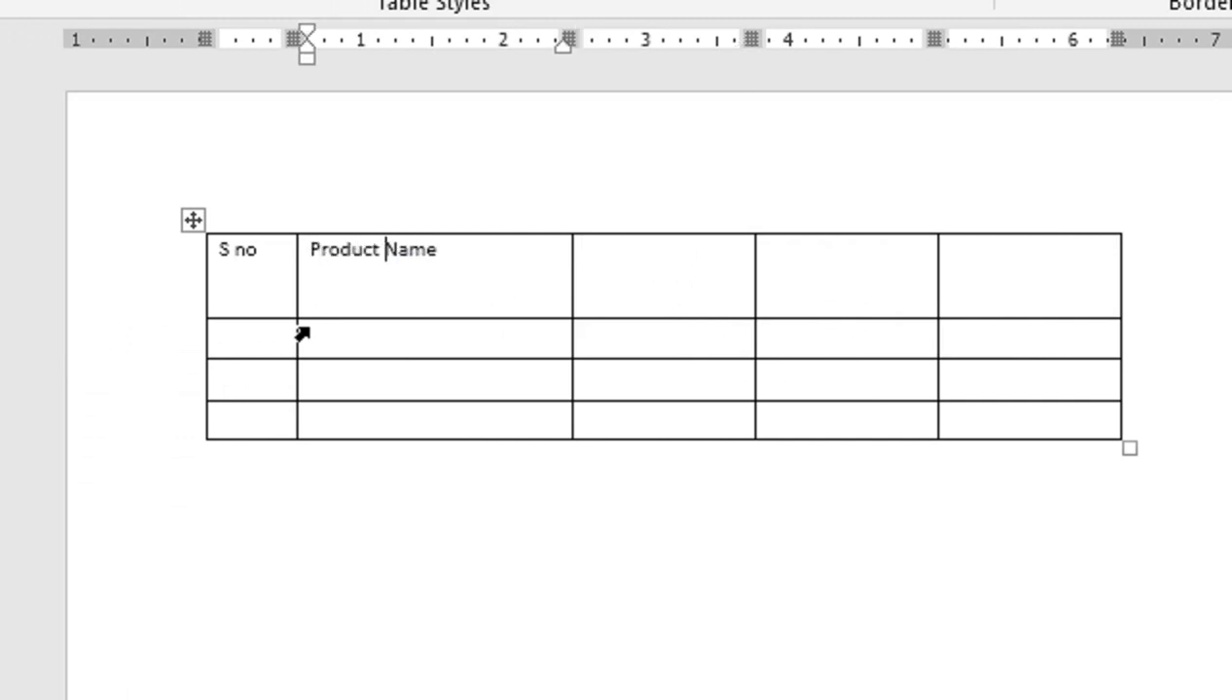
key("Tab")
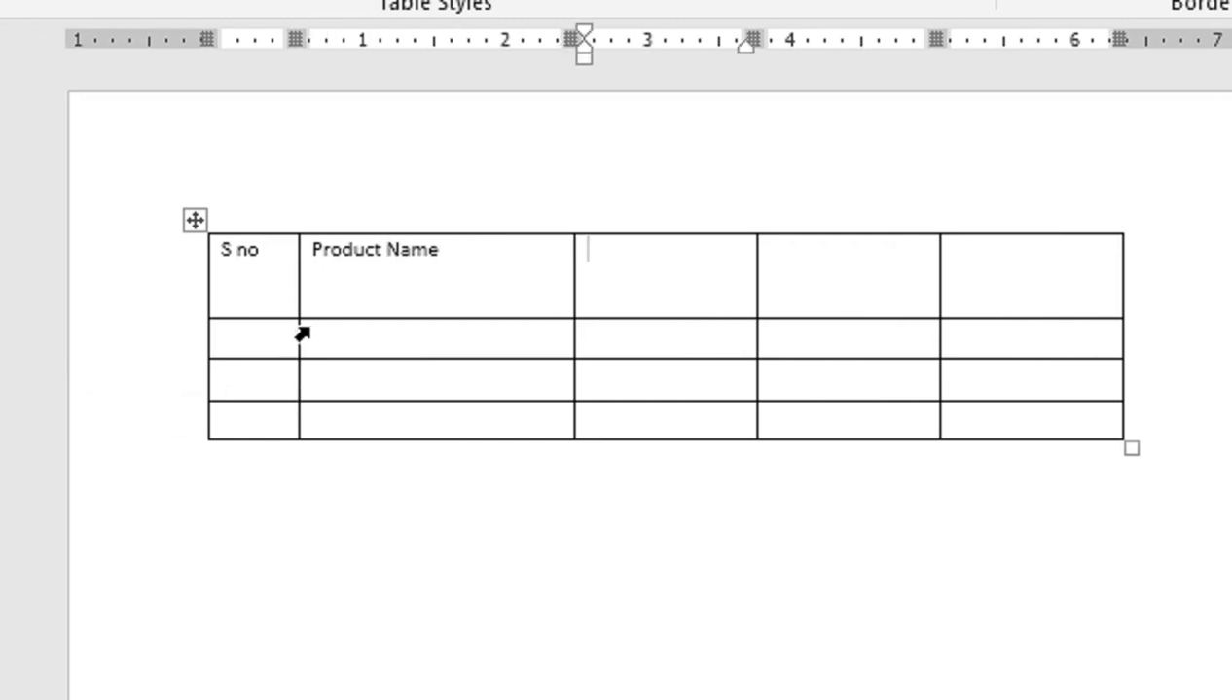
Fill the remaining header cells with "Rate", "Qty" and "Amount", adding a line break after "Amount".
type("rate")
key("Tab")
type("Qty")
key("Tab")
type("A,")
key("BackSpace")
type("mount")
key("Return")
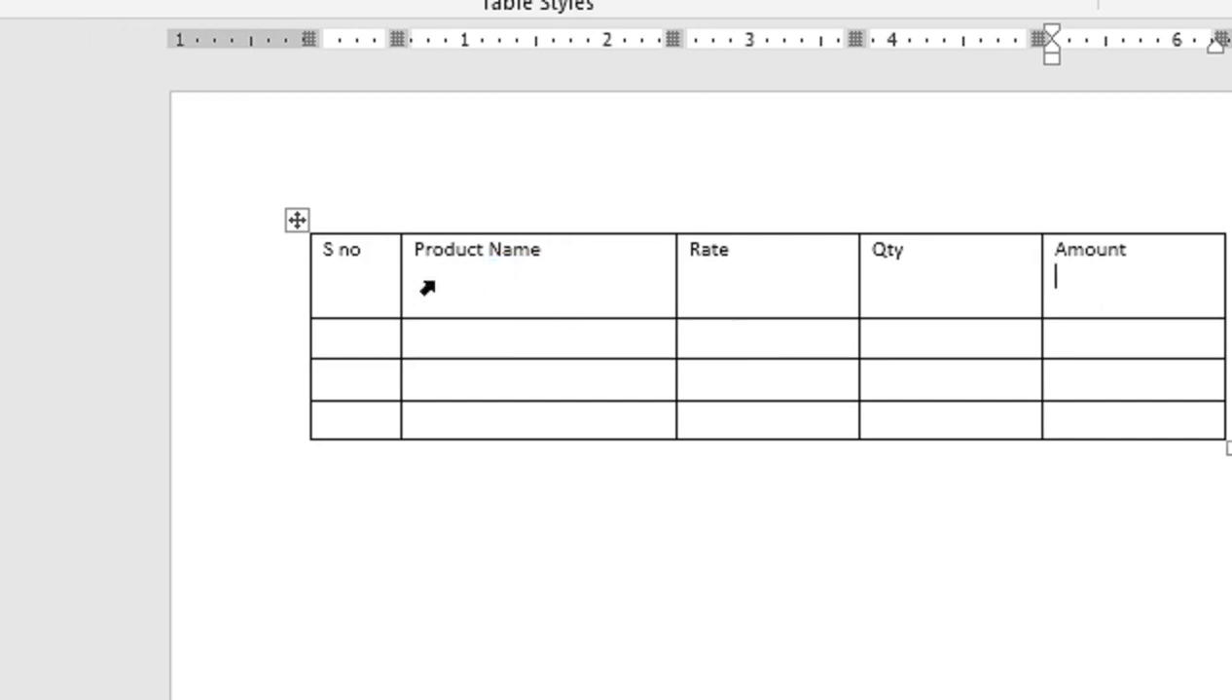
Center the contents of the whole table both horizontally and vertically within the cells.
left_click(322, 220)
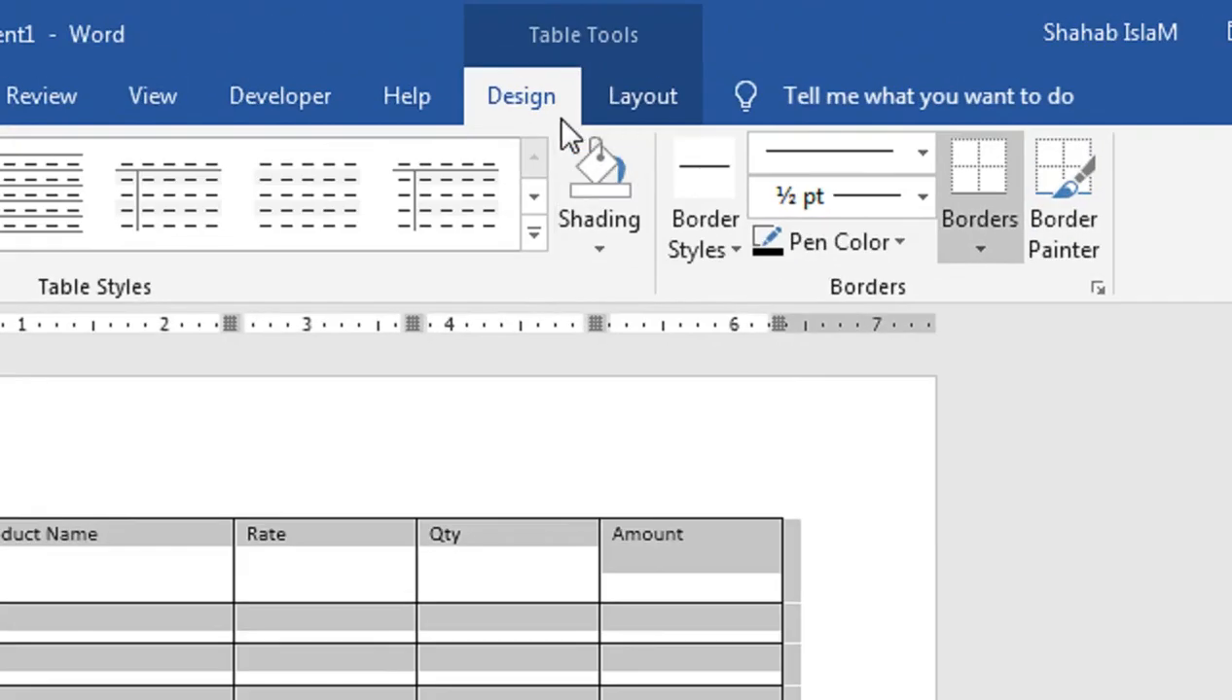
left_click(619, 115)
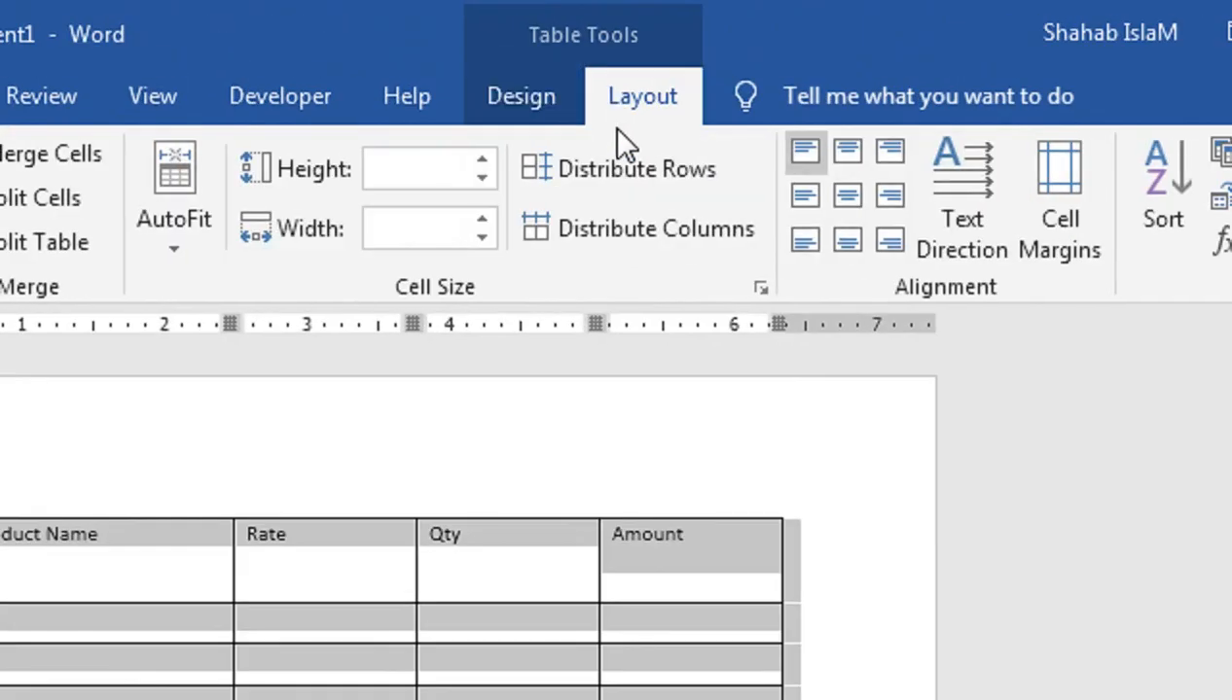
left_click(846, 204)
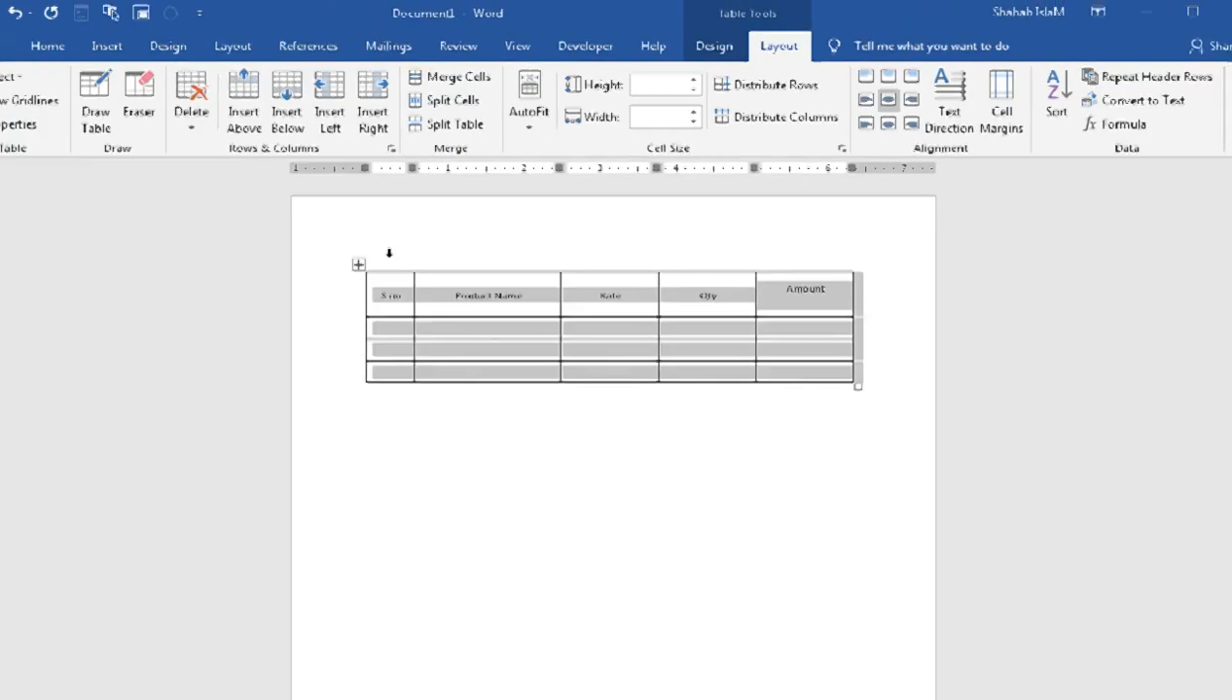
Format all the table's text as red, bold and 16 pt.
left_click(54, 48)
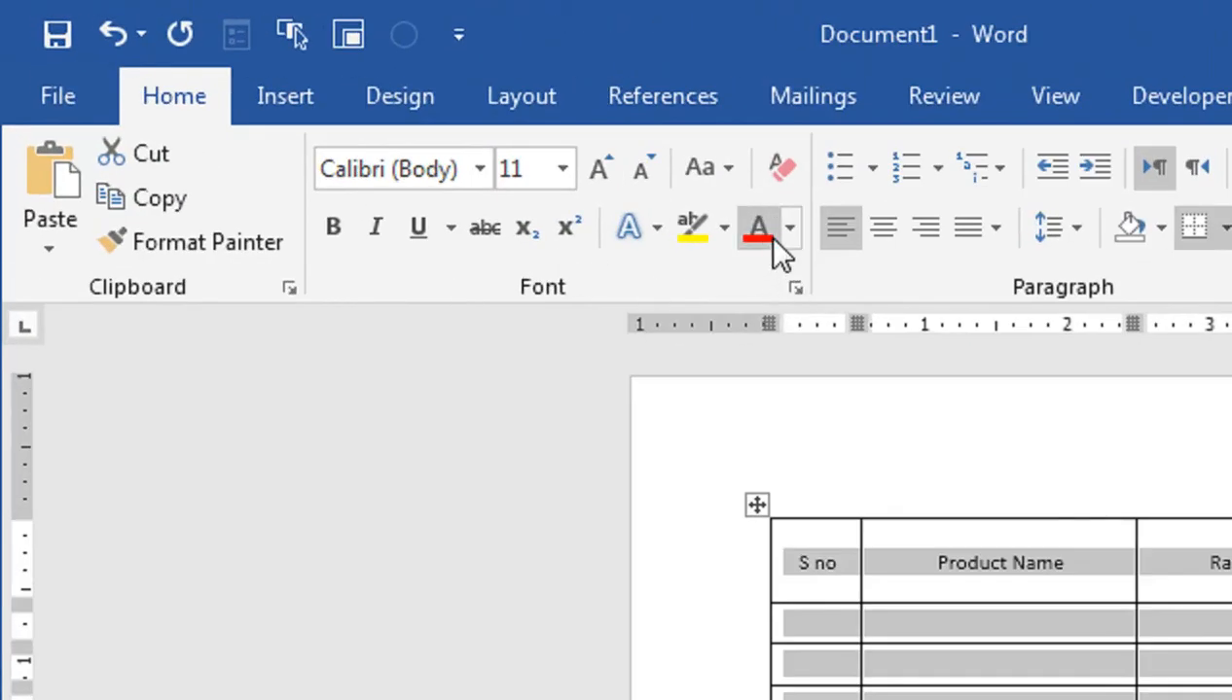
left_click(764, 238)
left_click(336, 234)
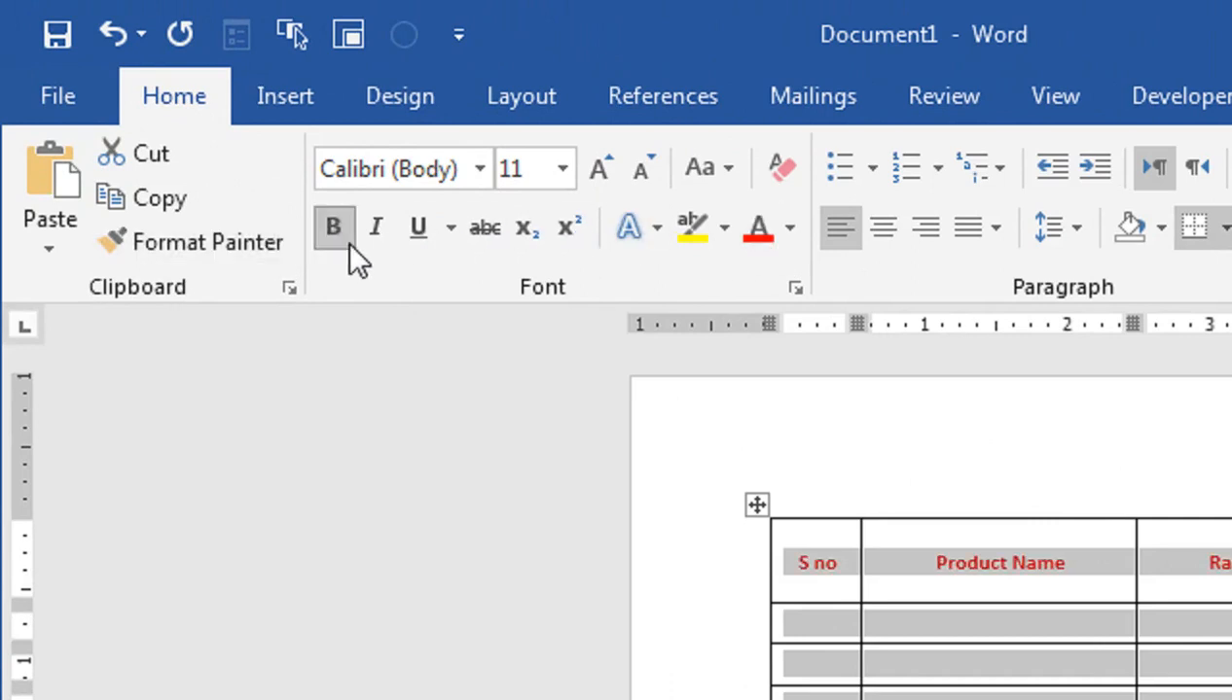
left_click(586, 172)
left_click(587, 172)
left_click(586, 172)
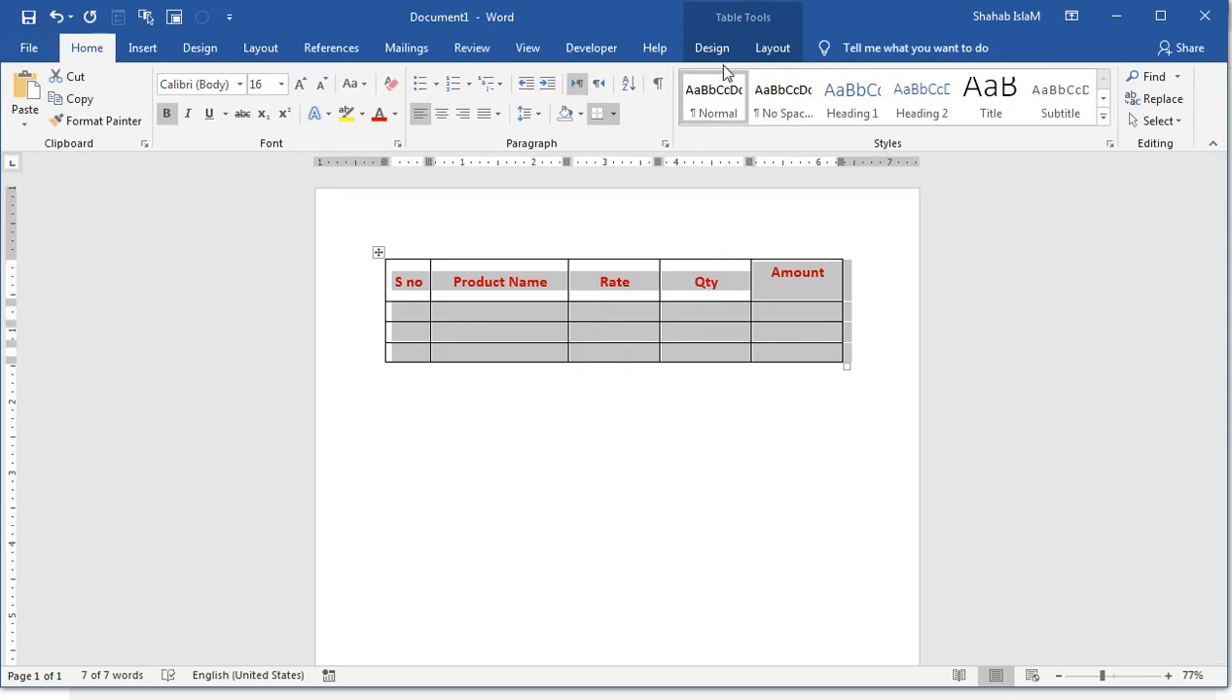
Enlarge the whole table proportionally to about 7 inches wide.
left_click(768, 57)
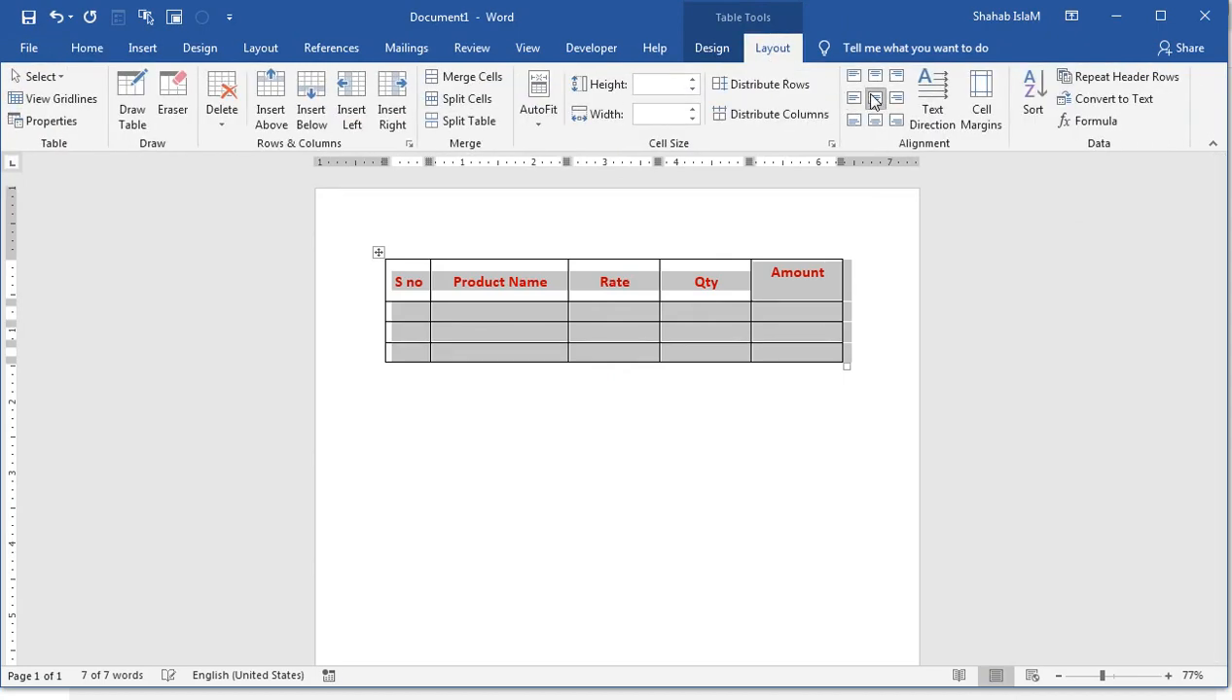
left_click_drag(847, 366, 893, 371)
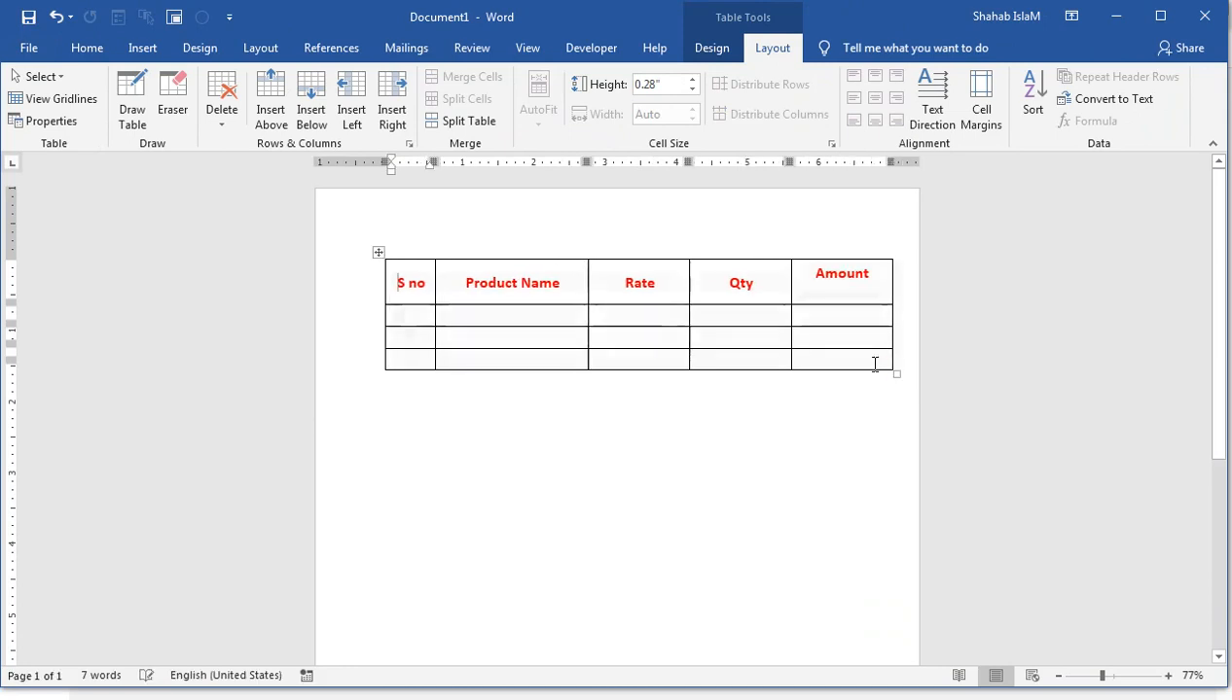
Add a blank line above "Amount" in its header cell to line it up with the other headings.
left_click(830, 286)
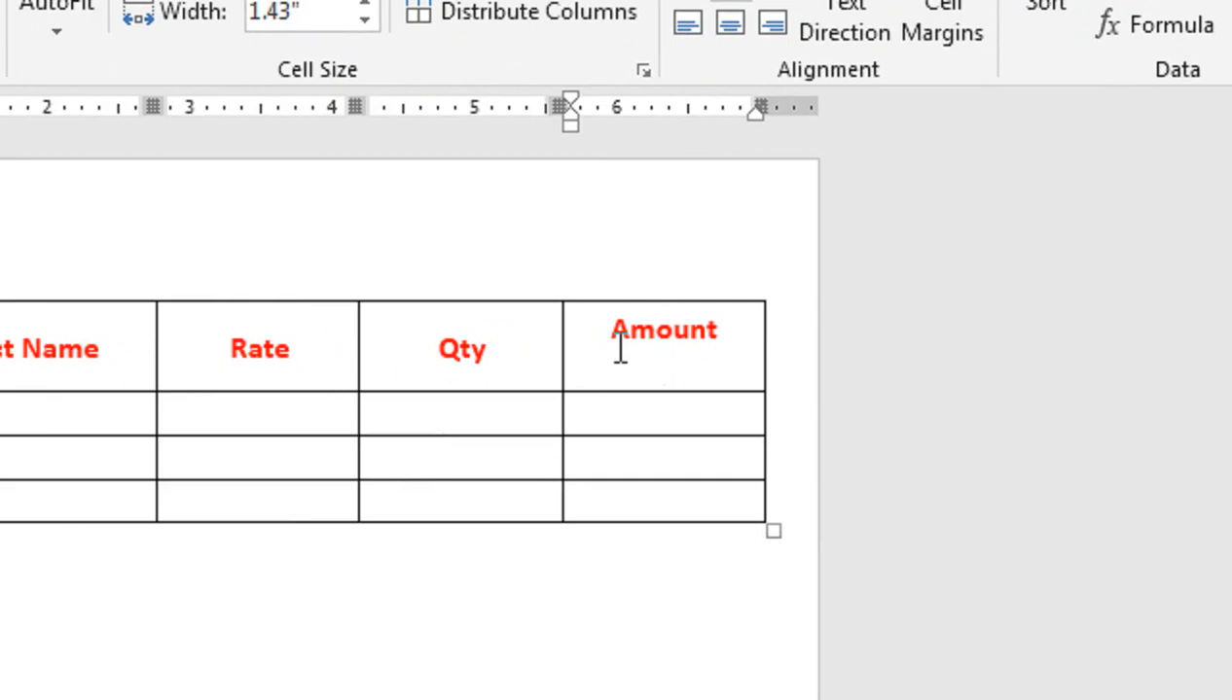
key("Left")
key("Left")
key("Left")
key("Left")
key("Left")
key("Left")
key("Left")
key("Return")
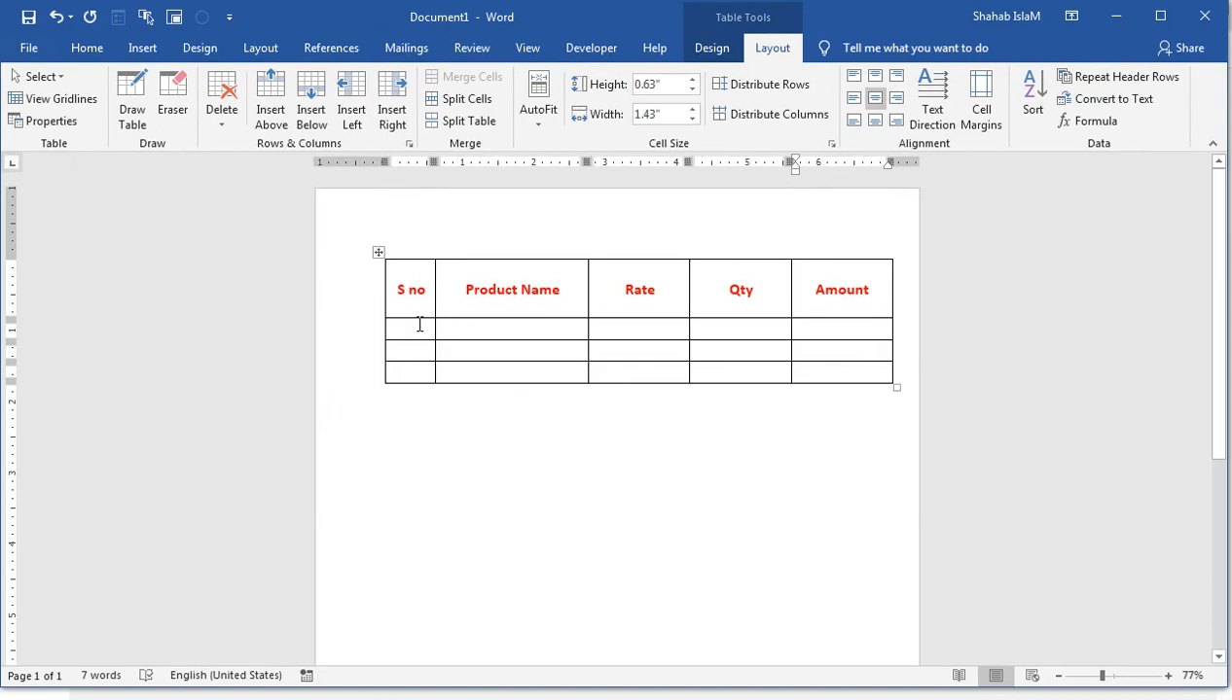
Fill the first product row with serial number 1, product "Computer", rate 5000 and quantity 5.
left_click(419, 325)
key("Tab")
left_click(419, 325)
type("1")
key("Tab")
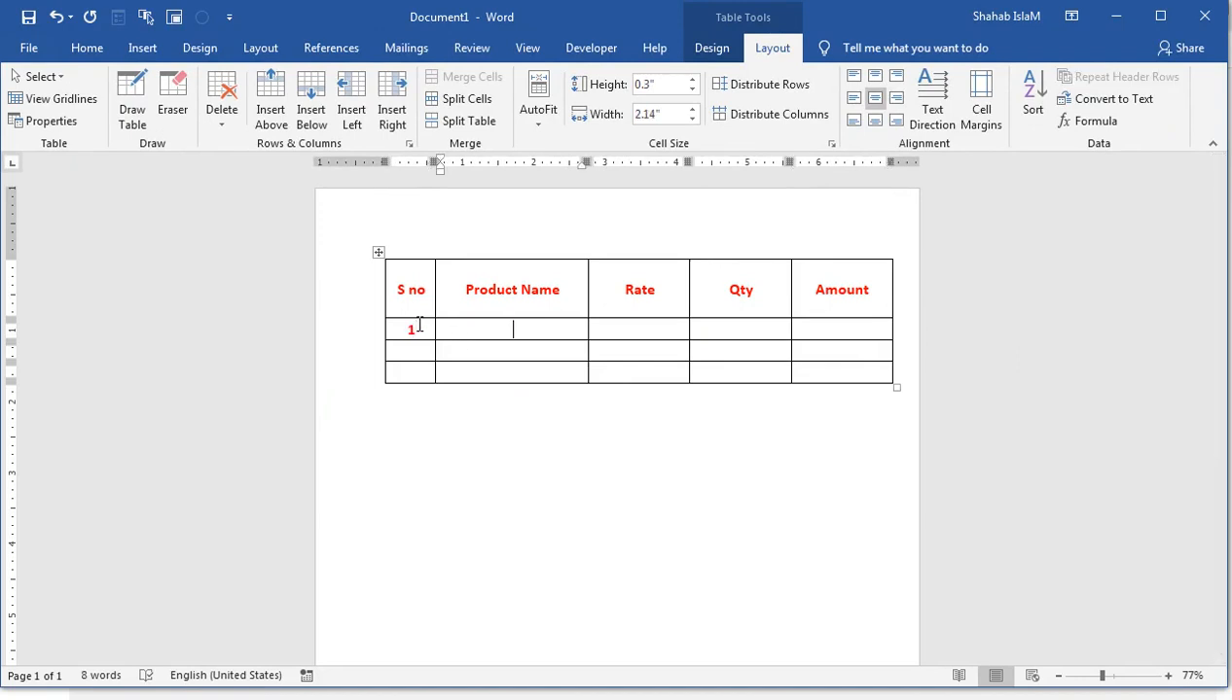
type("computer")
key("Tab")
type("5000")
key("Tab")
type("5")
key("Tab")
Fill the second product row with serial number 2, product "Laptop", rate 15000 and quantity 10.
left_click(410, 348)
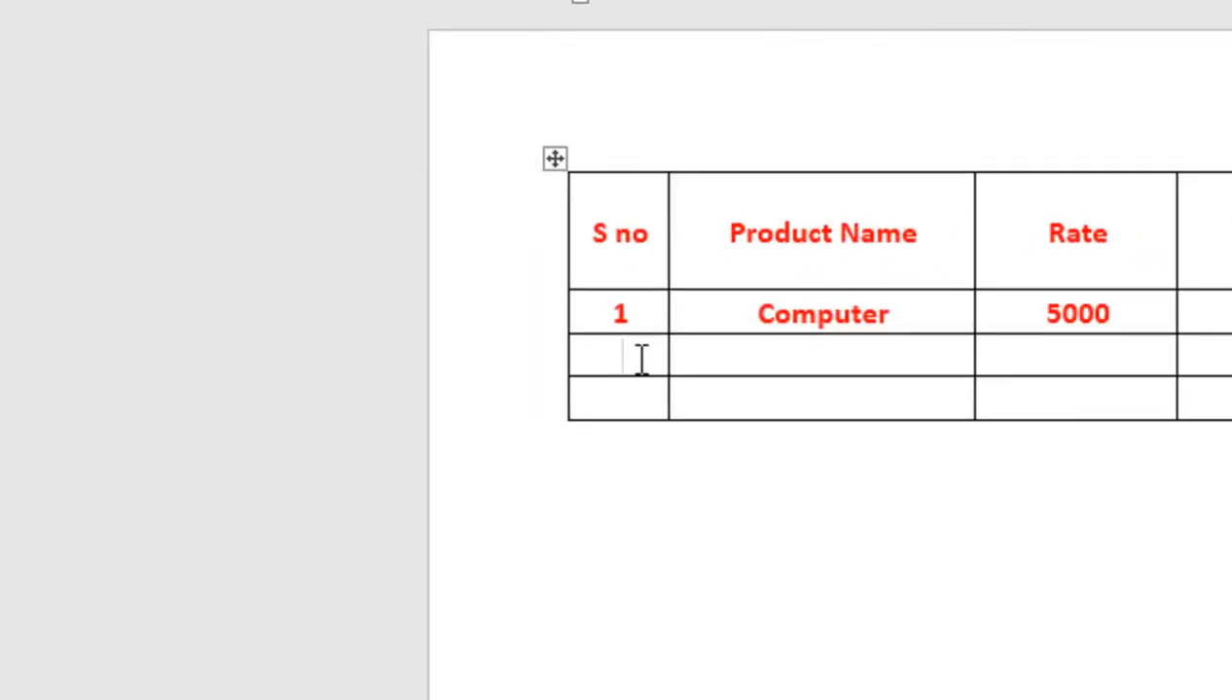
type("2")
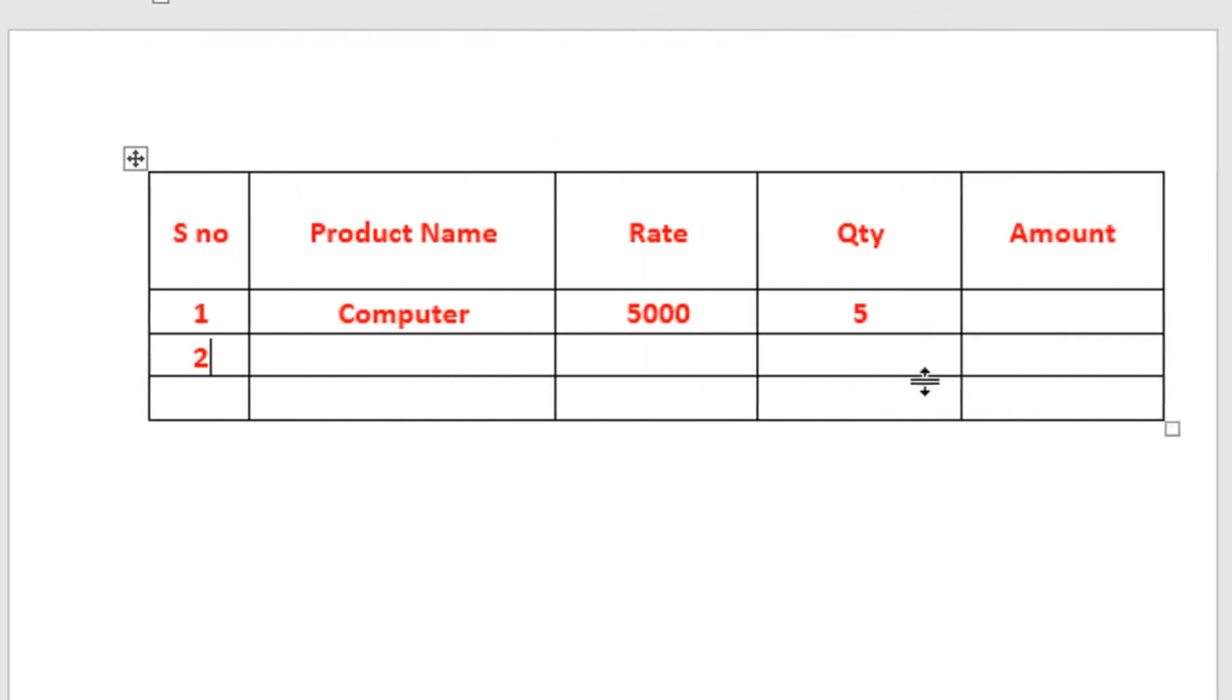
key("Tab")
type("Laptop")
key("Tab")
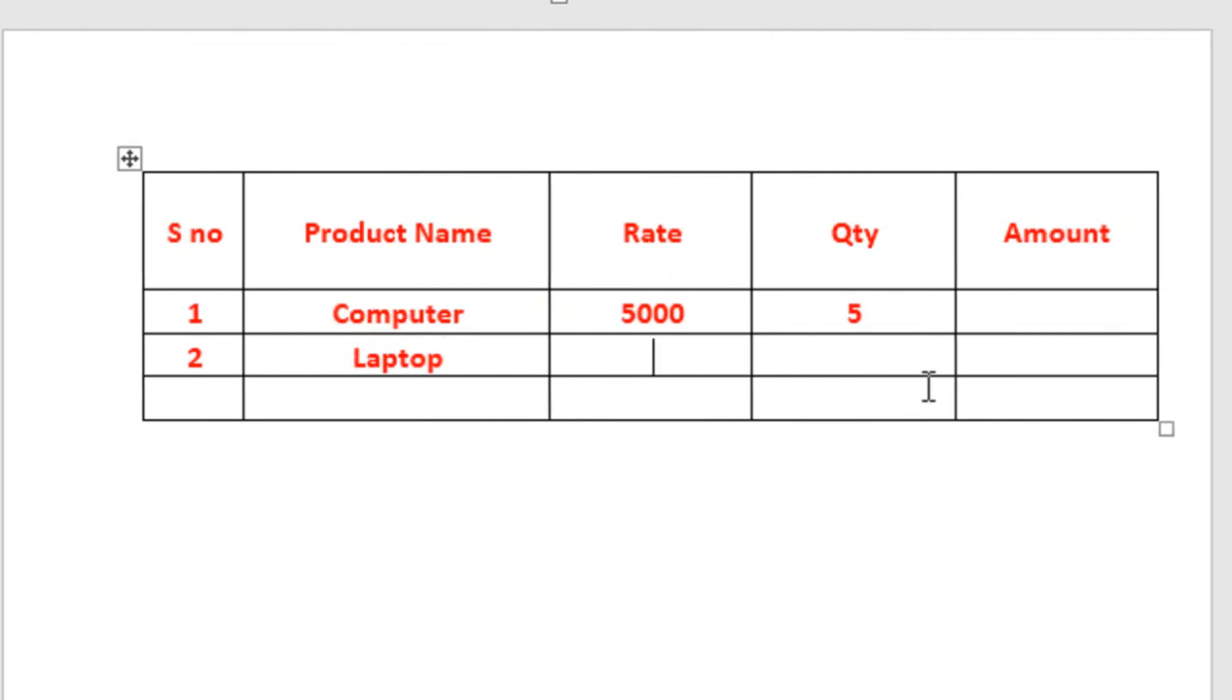
type("15000")
key("Tab")
type("10")
key("Tab")
Fill the third product row with serial number 3, product "Kenwood Table", rate 5000 and quantity 5.
key("Tab")
type("3")
key("Tab")
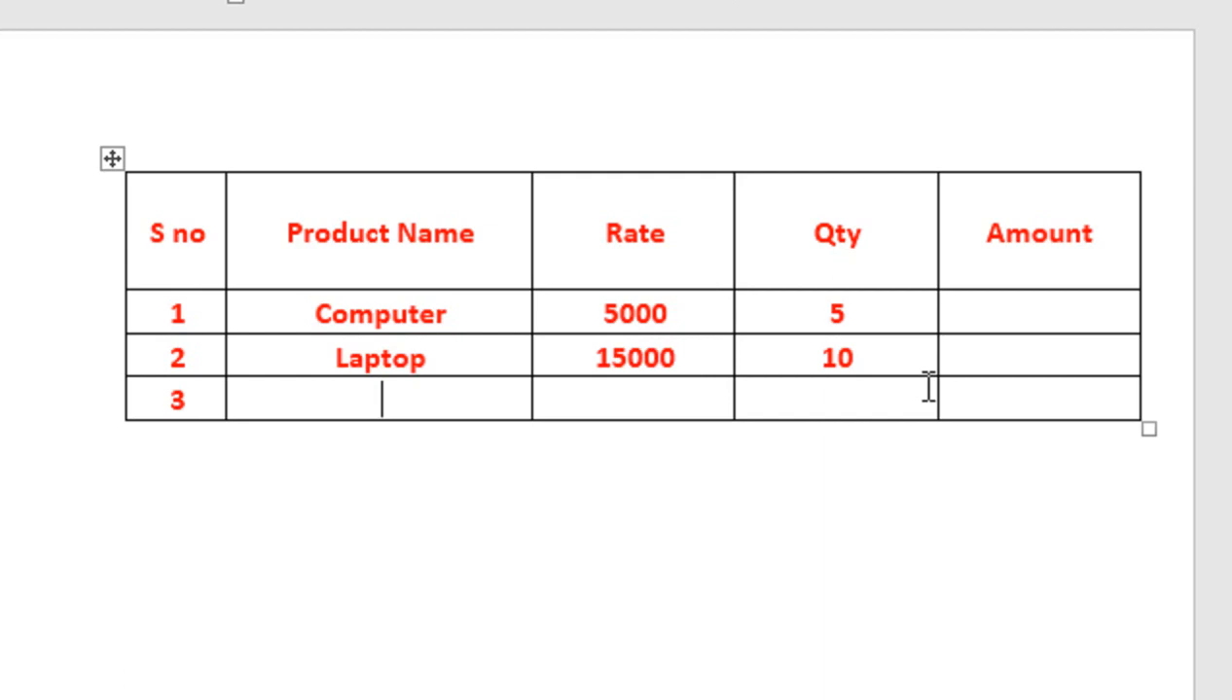
type("Kenwoo")
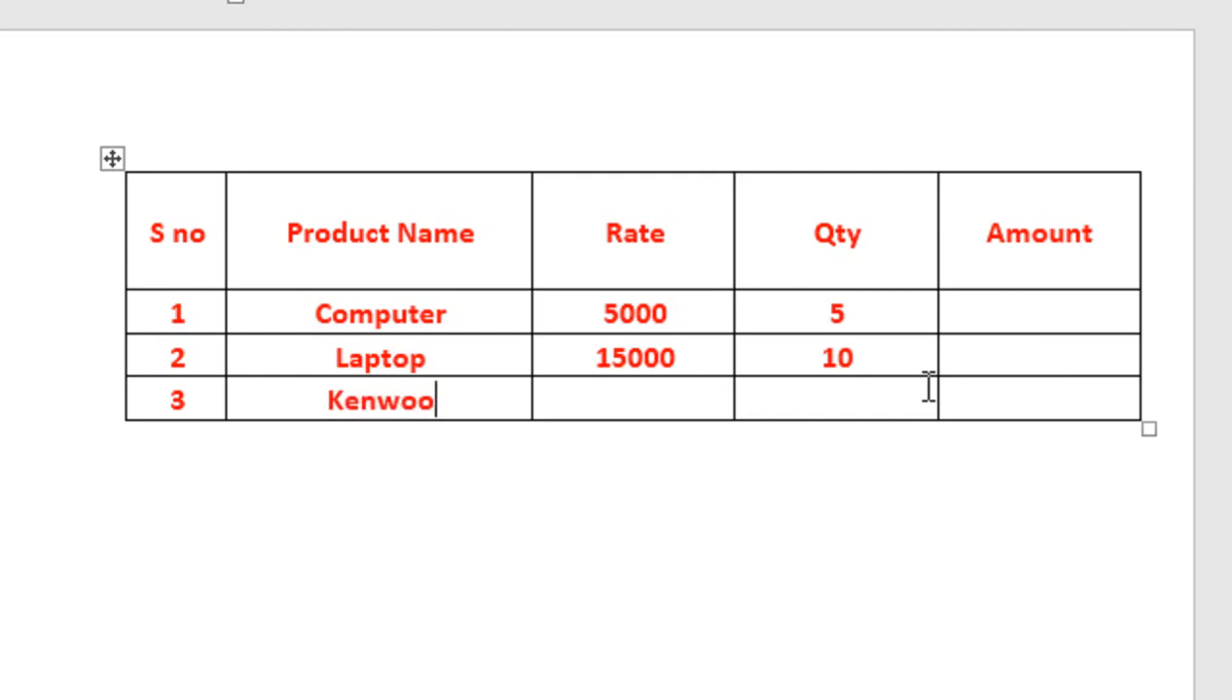
type("d Table")
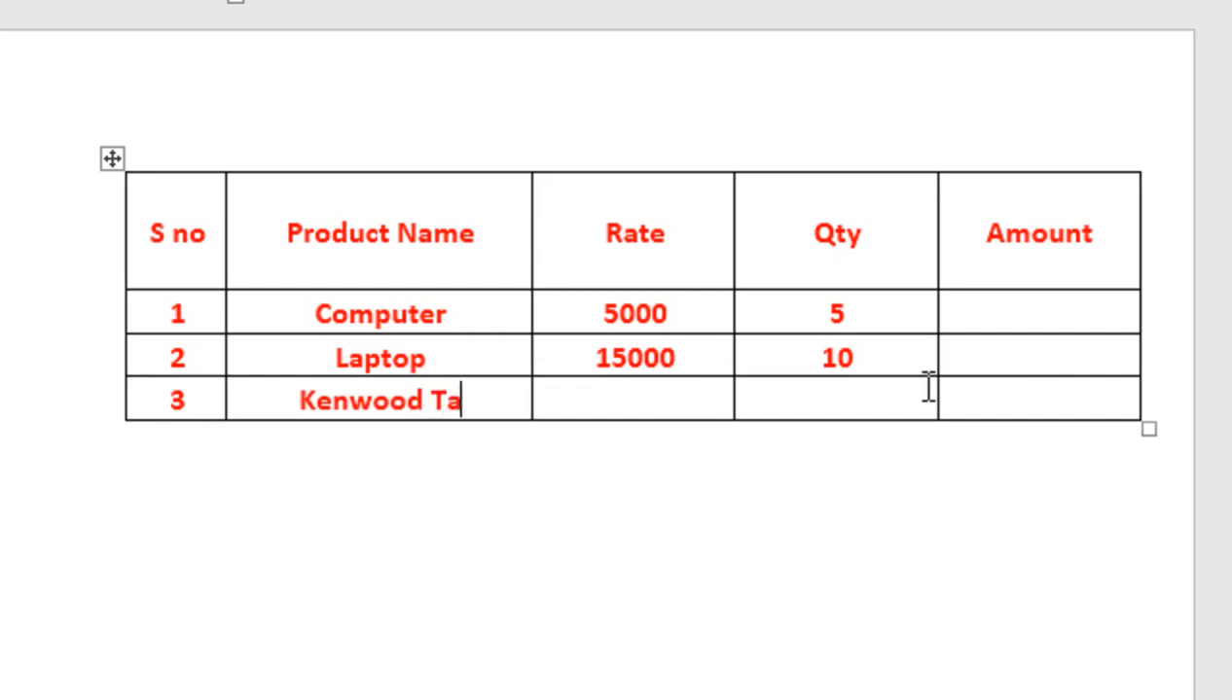
key("Tab")
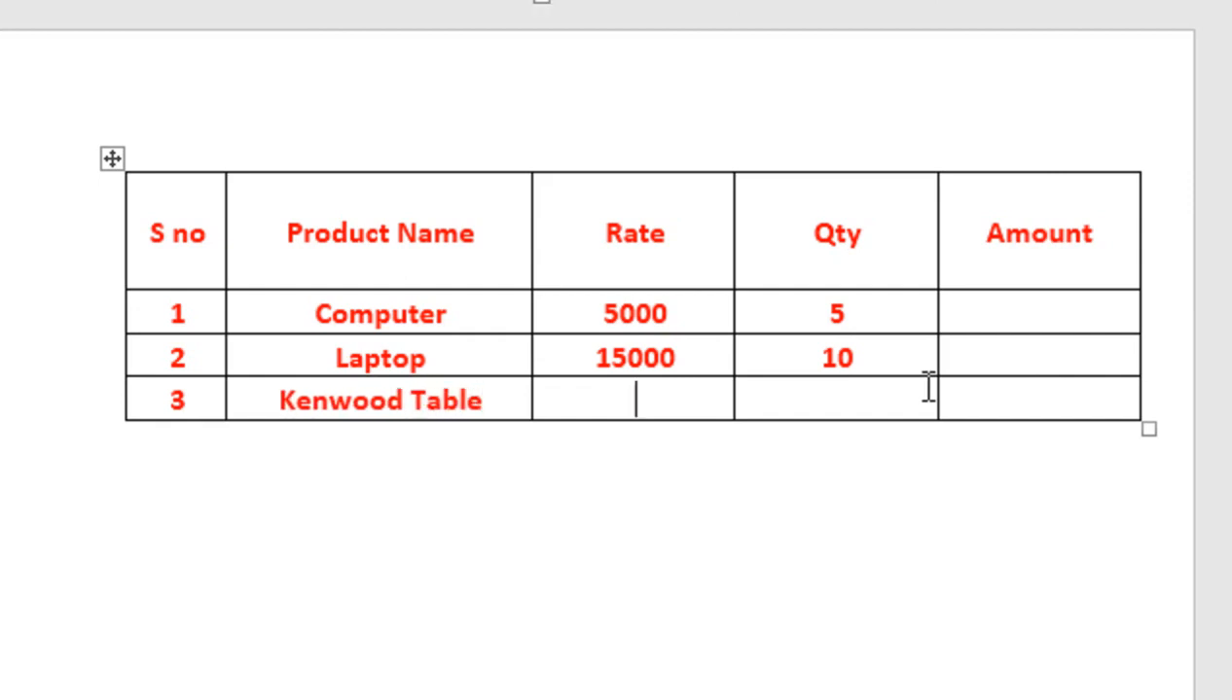
type("5000")
key("Tab")
type("5")
key("Tab")
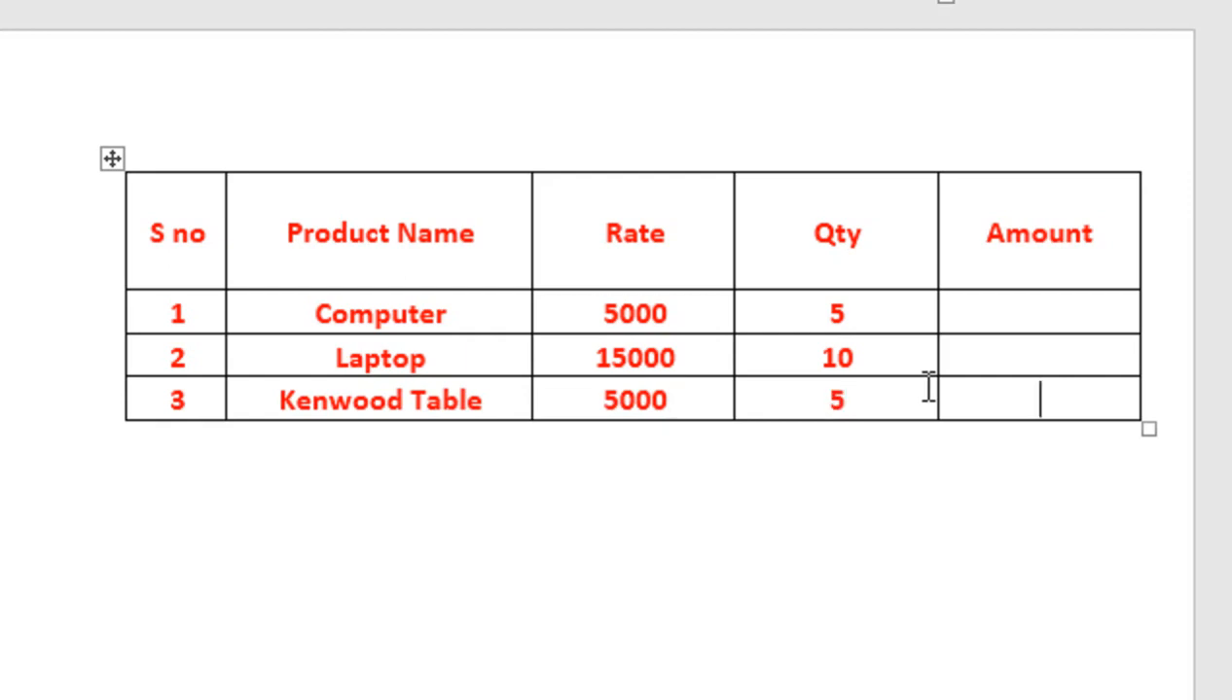
Add a fourth product row with serial number 4, product "Chair", rate 500 and quantity 10.
key("Tab")
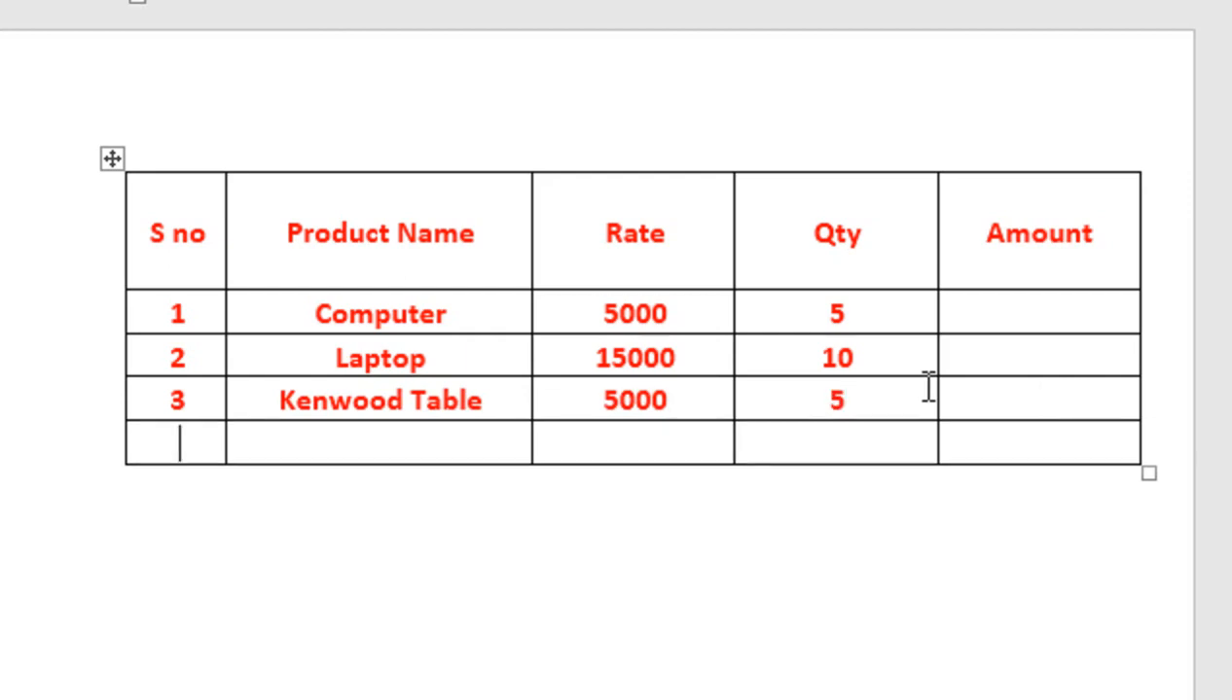
type("4")
key("Tab")
type("C")
type("r")
key("Tab")
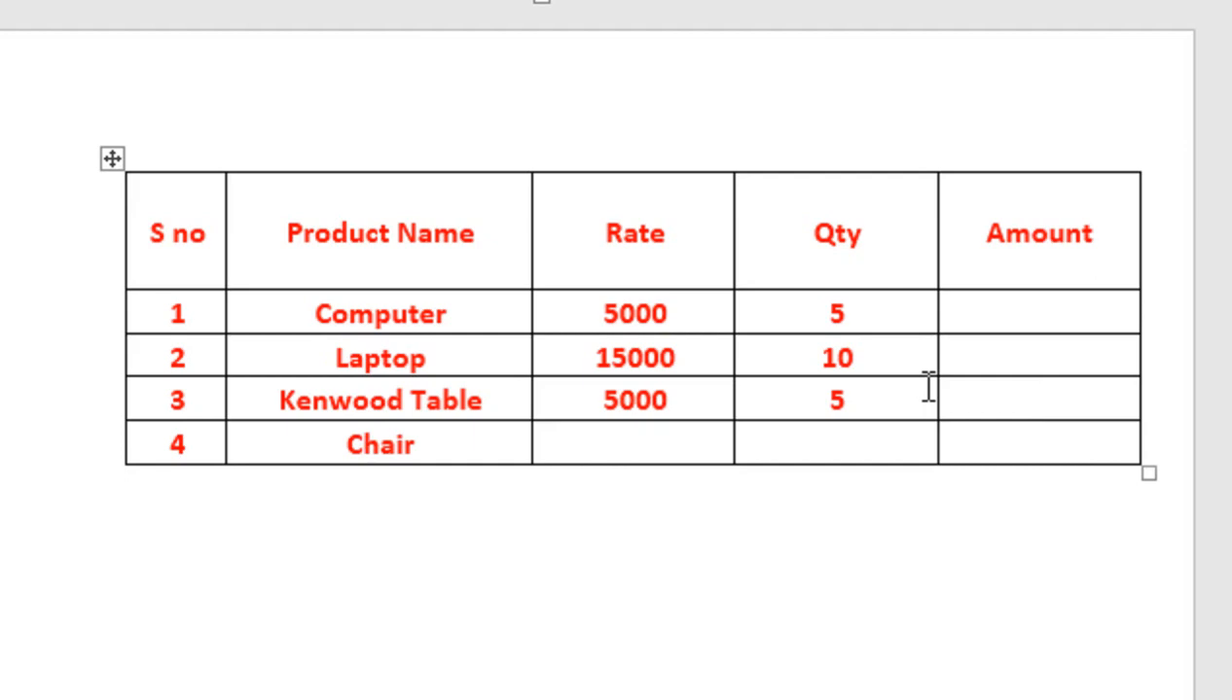
type("500")
key("Tab")
type("10")
key("Tab")
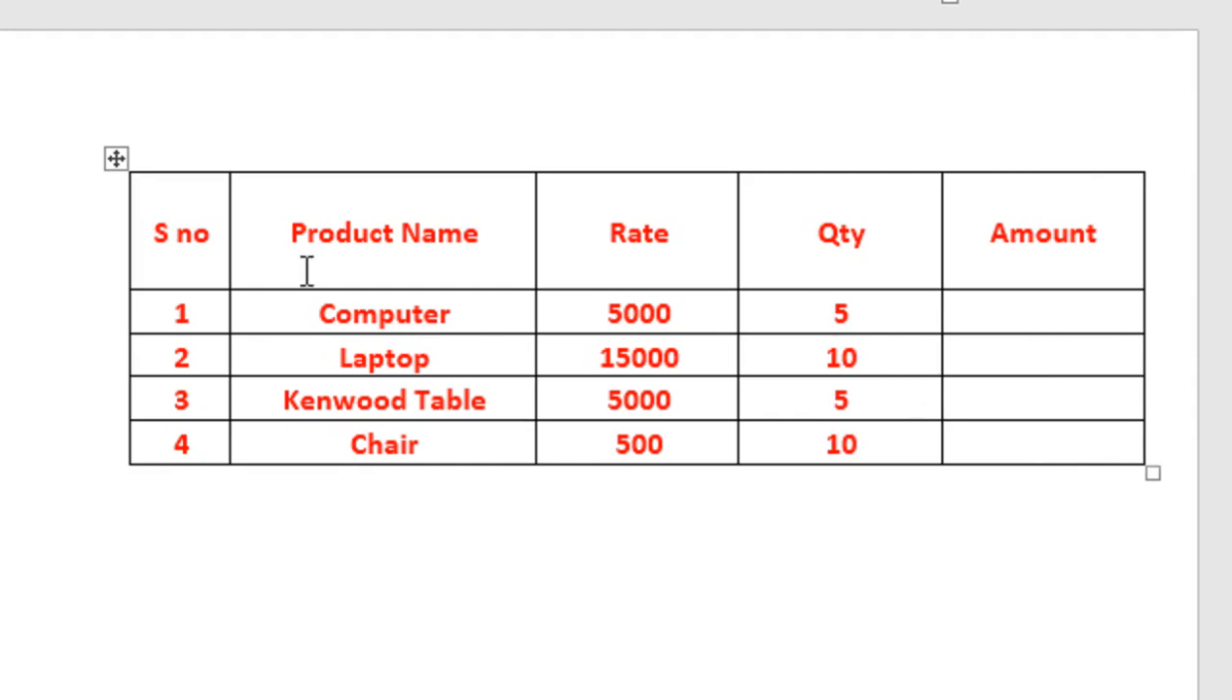
Change the font color of the whole table's text to black.
left_click(112, 159)
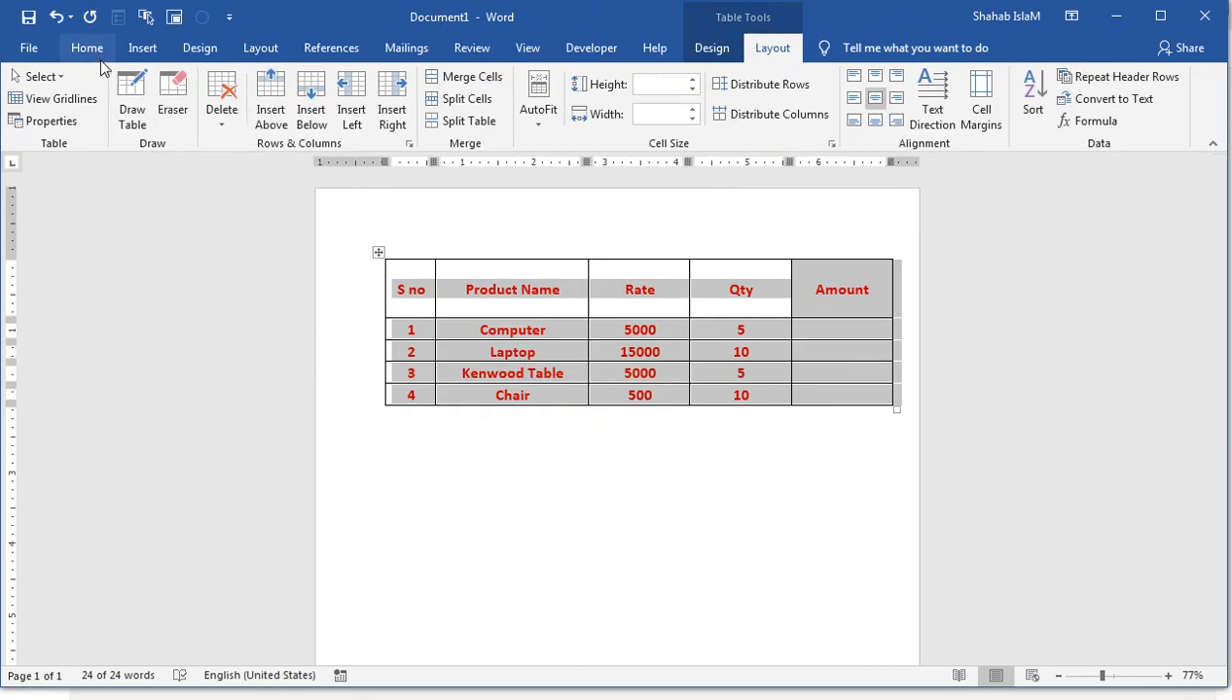
left_click(86, 47)
left_click(394, 114)
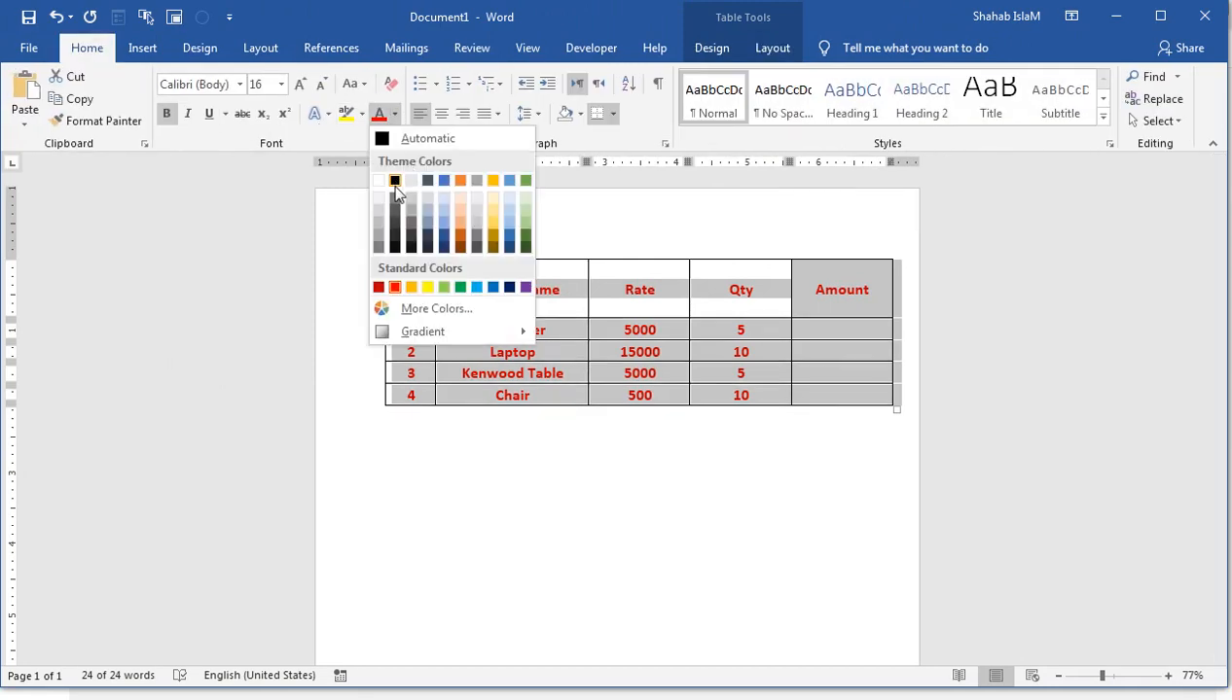
left_click(395, 181)
Enlarge the header row text to 18 pt and make the whole table slightly narrower.
left_click(425, 291)
left_click_drag(399, 288, 811, 283)
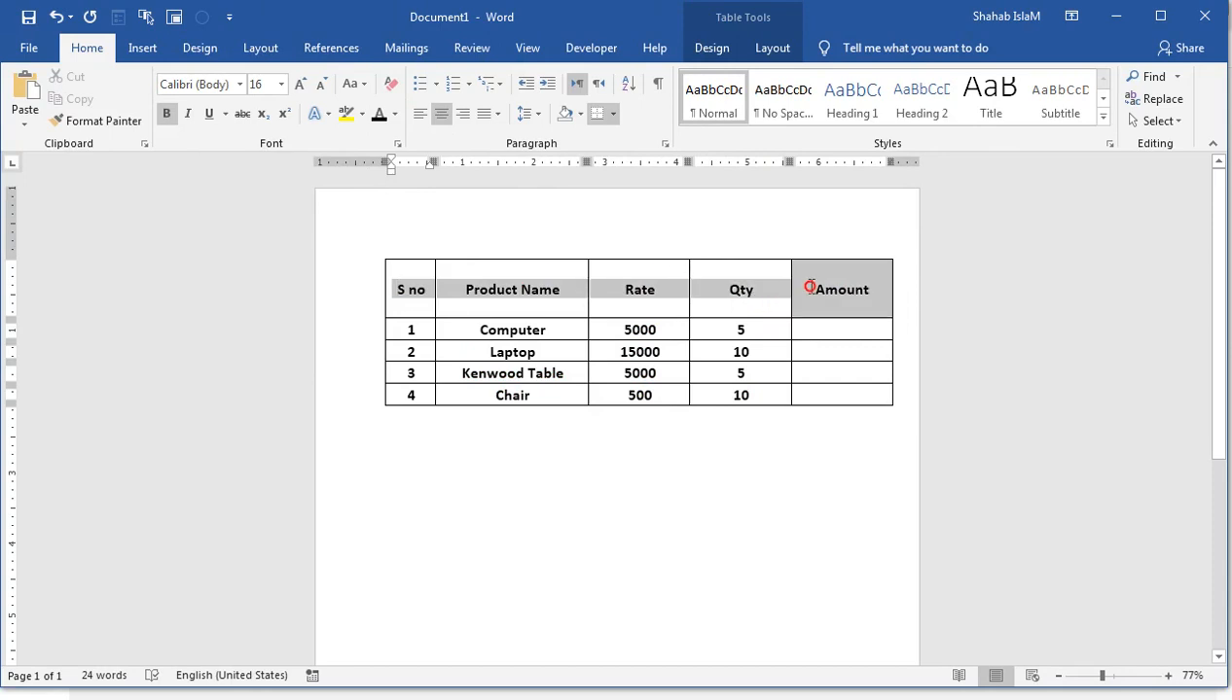
left_click(301, 85)
left_click(724, 289)
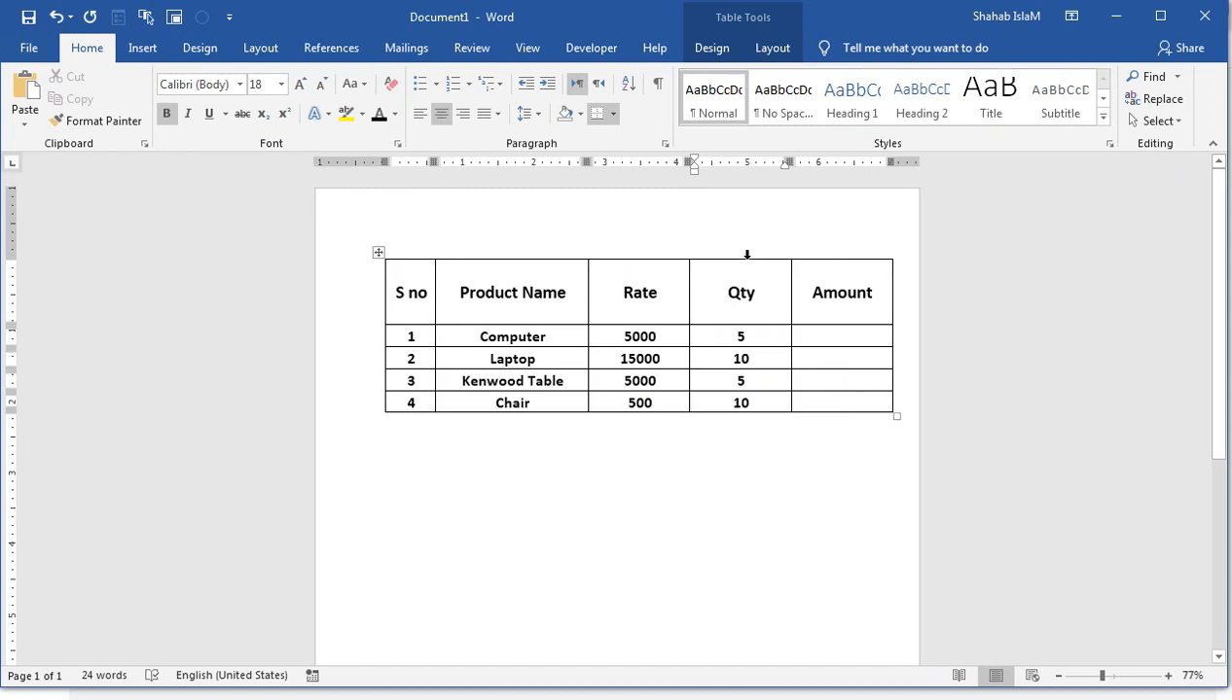
left_click_drag(896, 416, 879, 418)
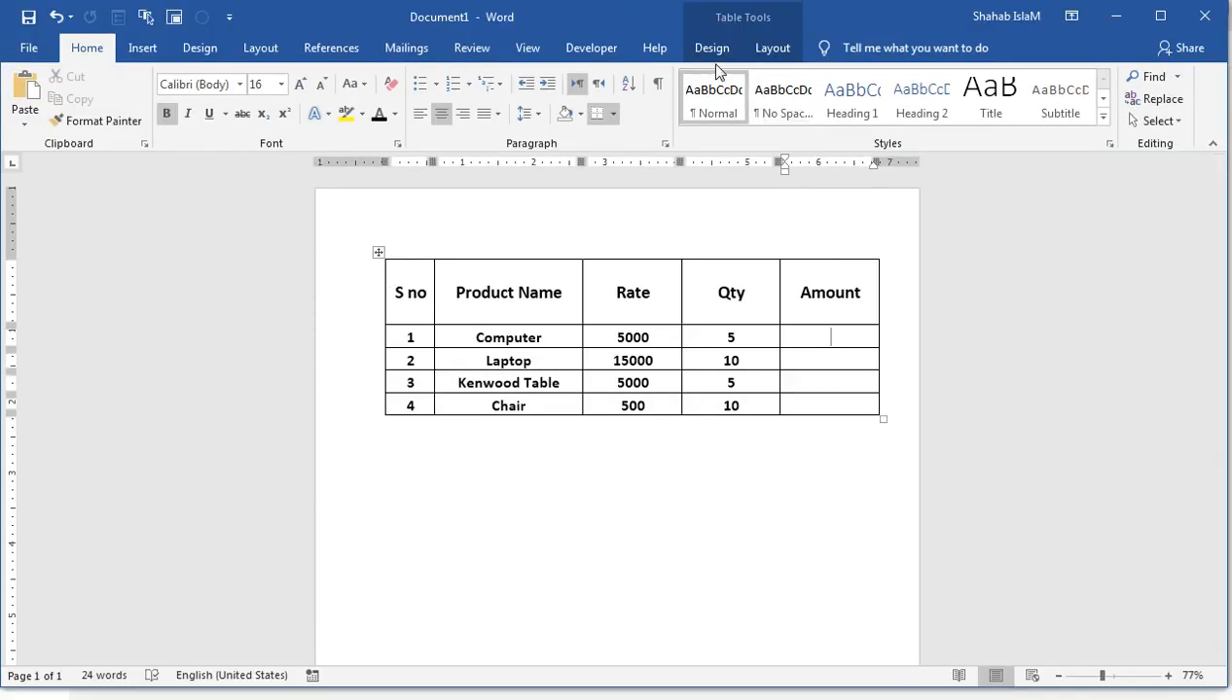
Open the Formula dialog for the Computer row's Amount cell and move the dialog below the table.
left_click(713, 50)
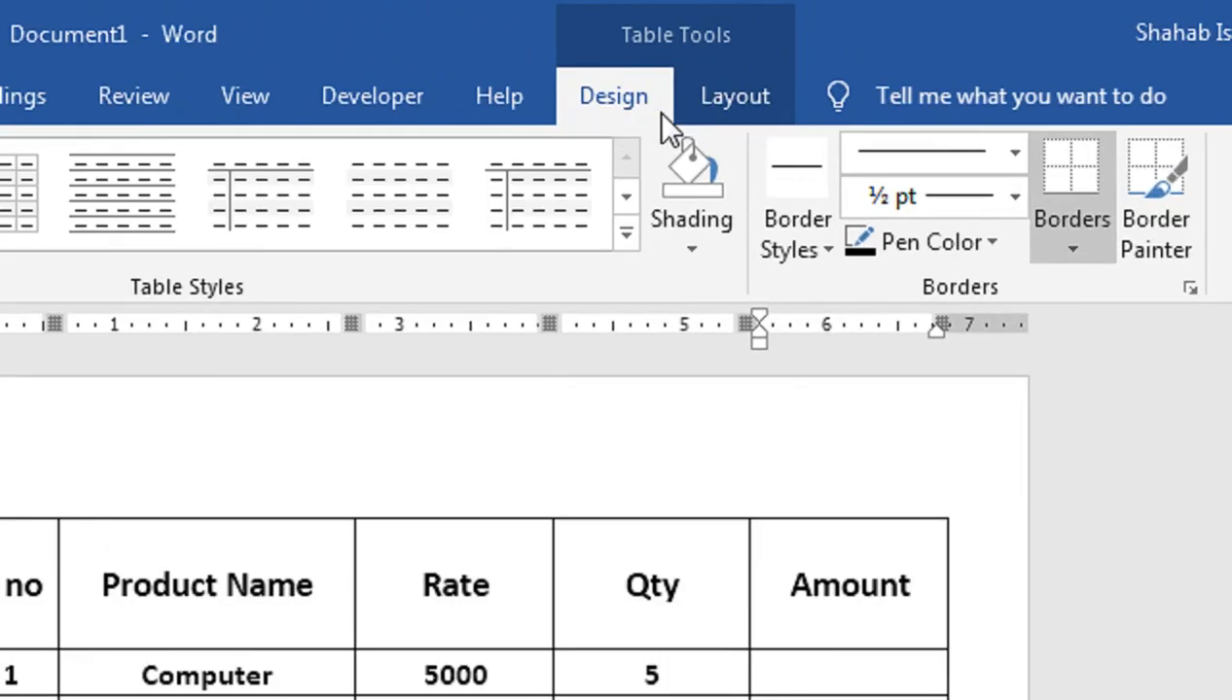
left_click(759, 65)
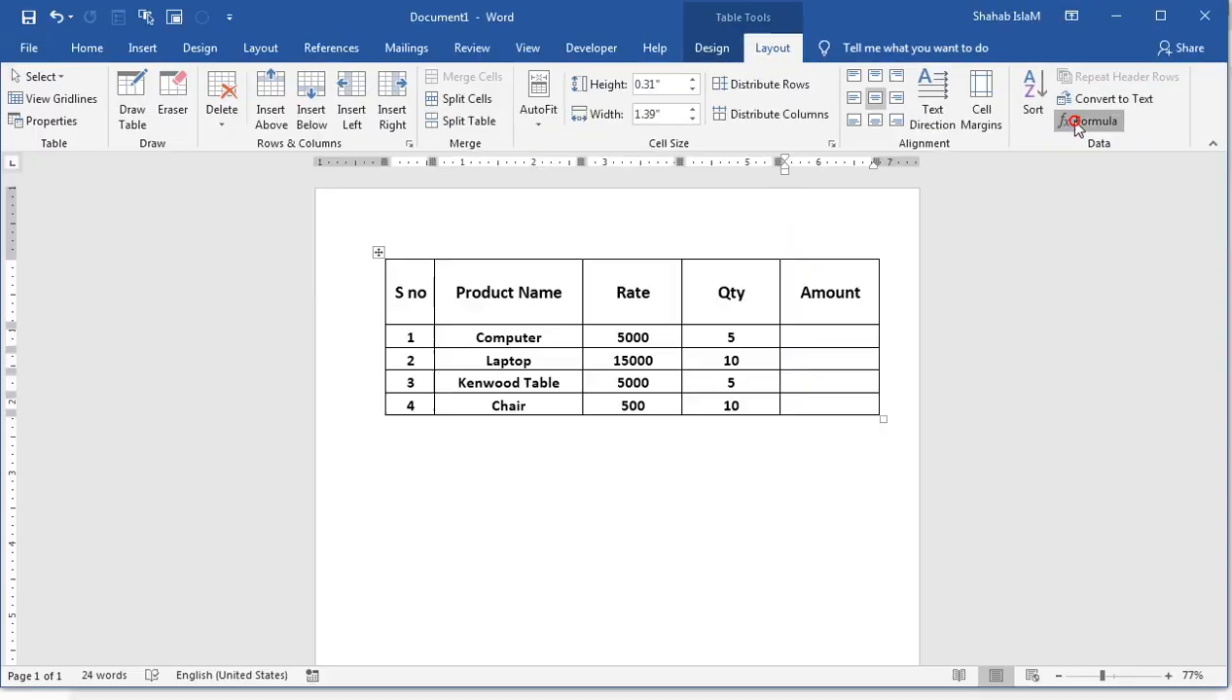
left_click(918, 197)
left_click_drag(626, 365, 885, 278)
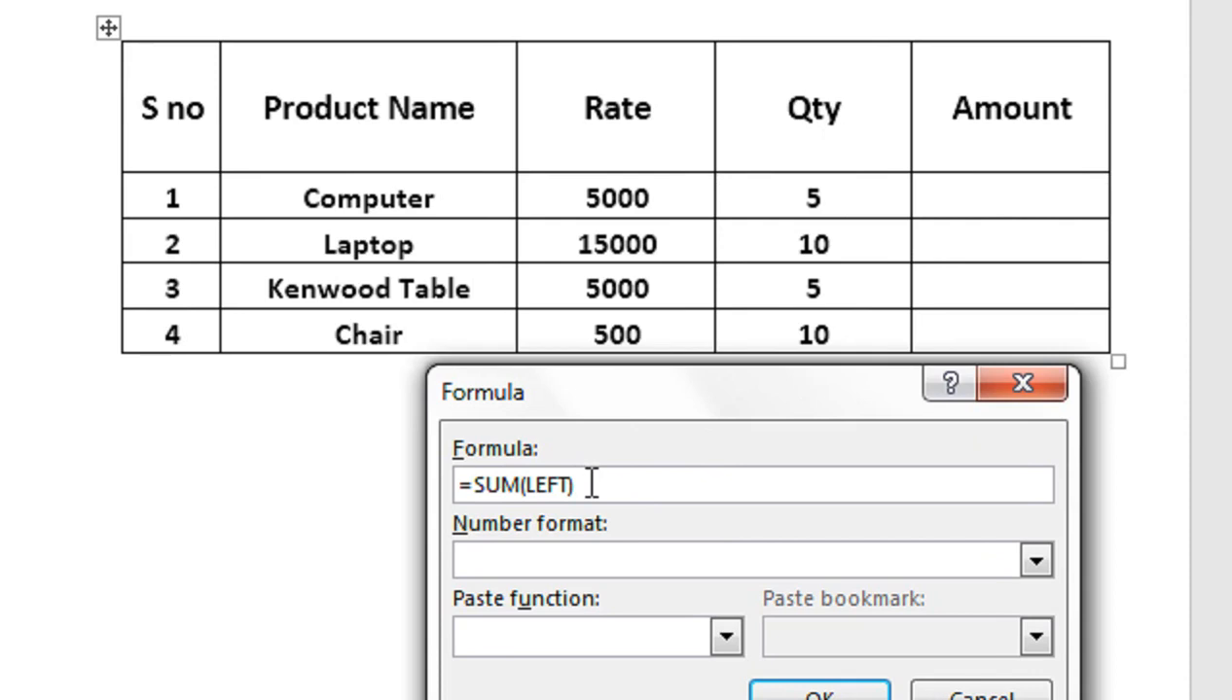
left_click_drag(520, 483, 480, 483)
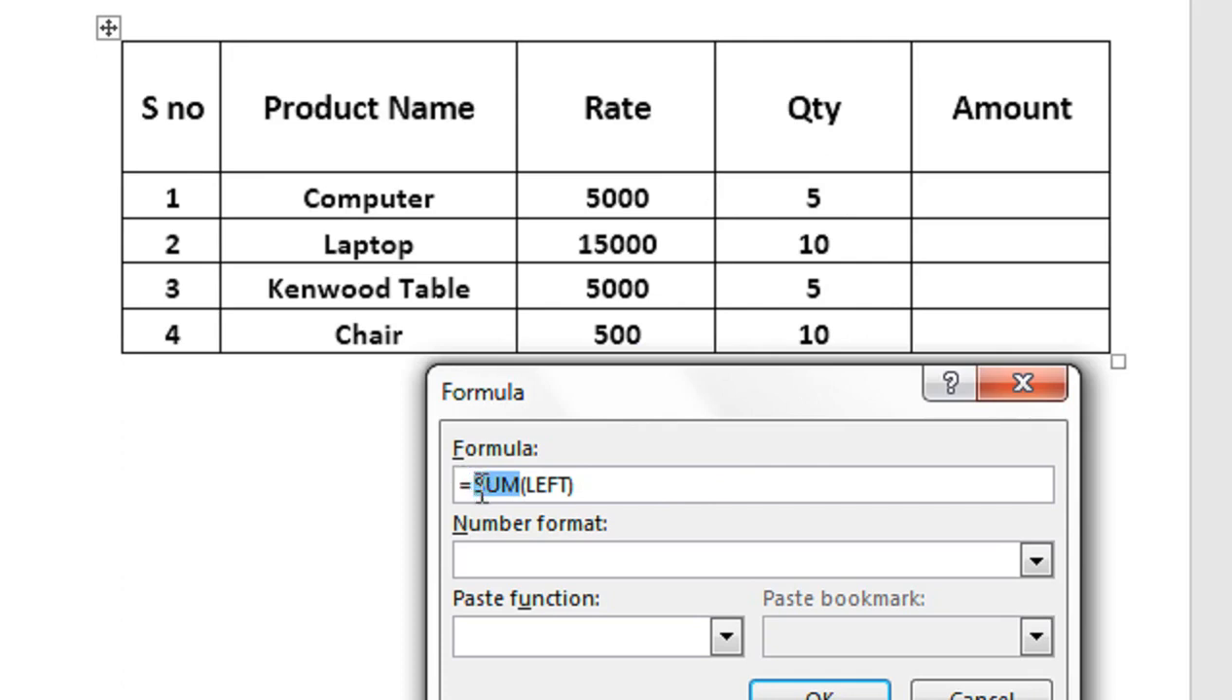
left_click_drag(613, 475, 470, 481)
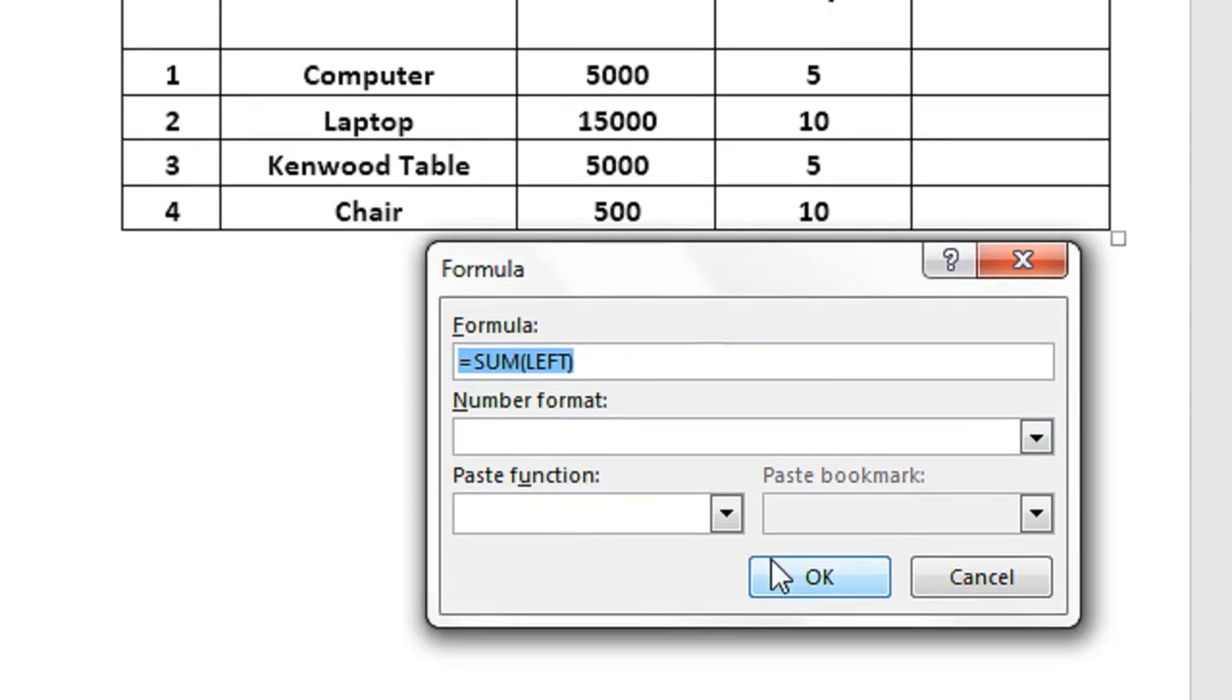
Replace the default formula with =PRODUCT(LEFT) and insert it in the Computer row's Amount cell.
left_click(725, 625)
left_click_drag(728, 547, 728, 605)
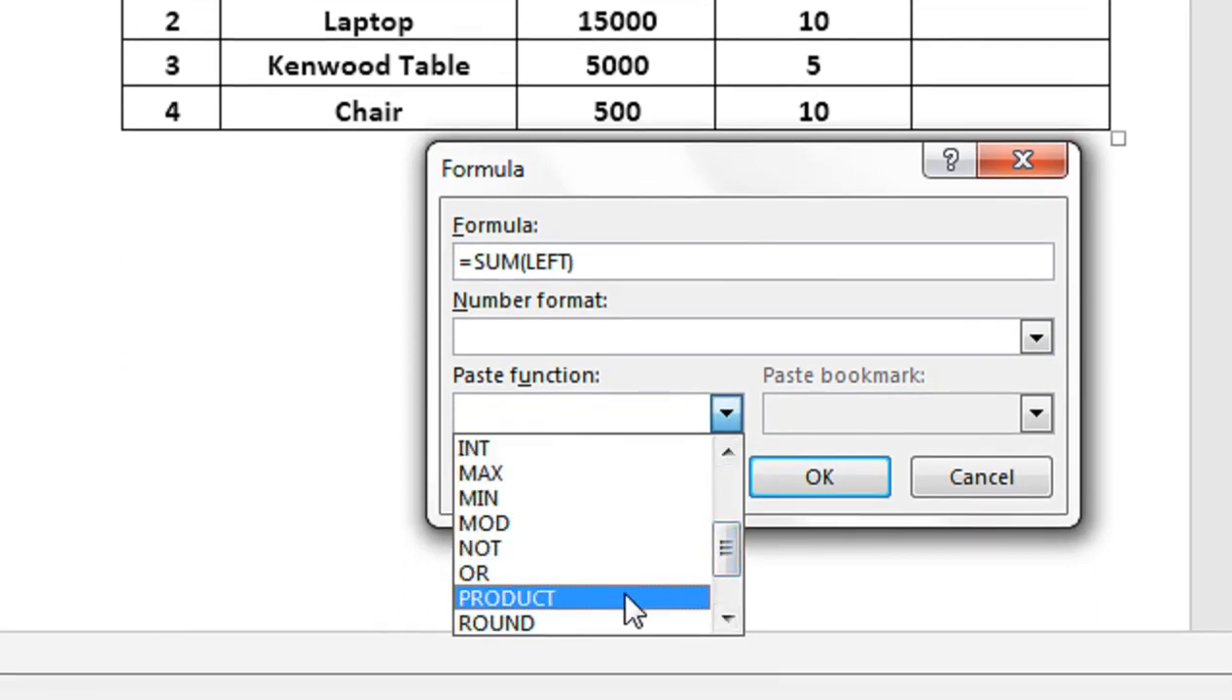
left_click(627, 598)
left_click(569, 260)
left_click_drag(569, 261, 473, 261)
key("BackSpace")
key("Delete")
left_click(574, 262)
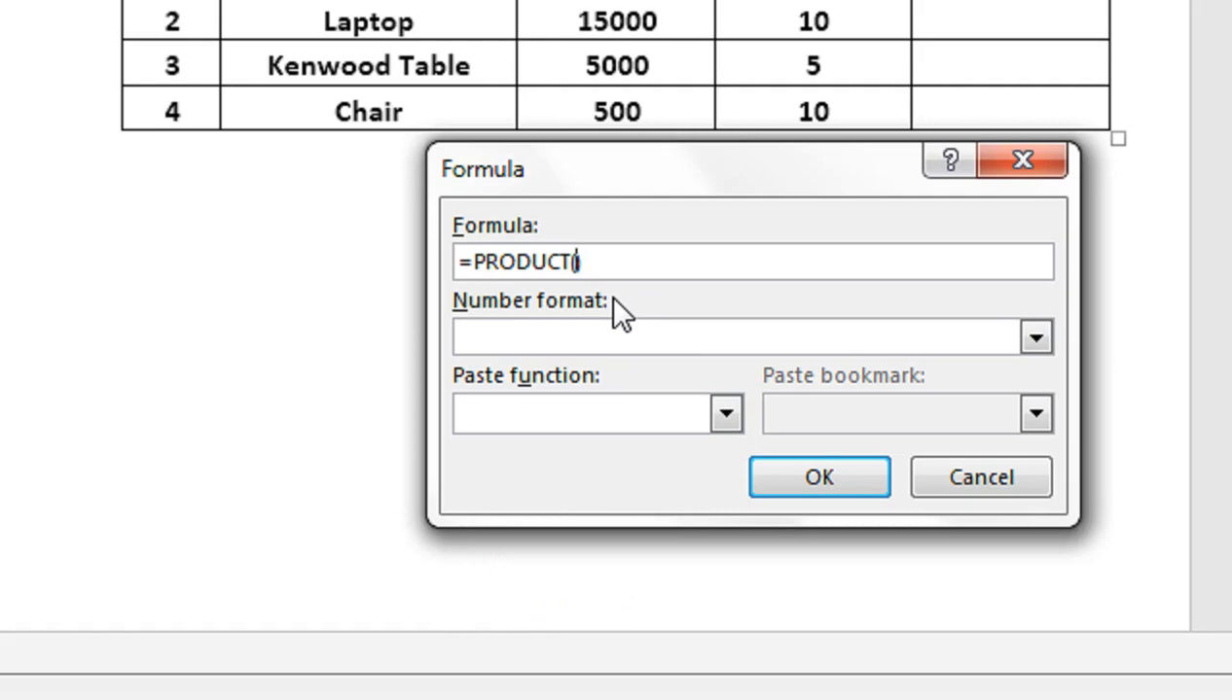
type("LEFT")
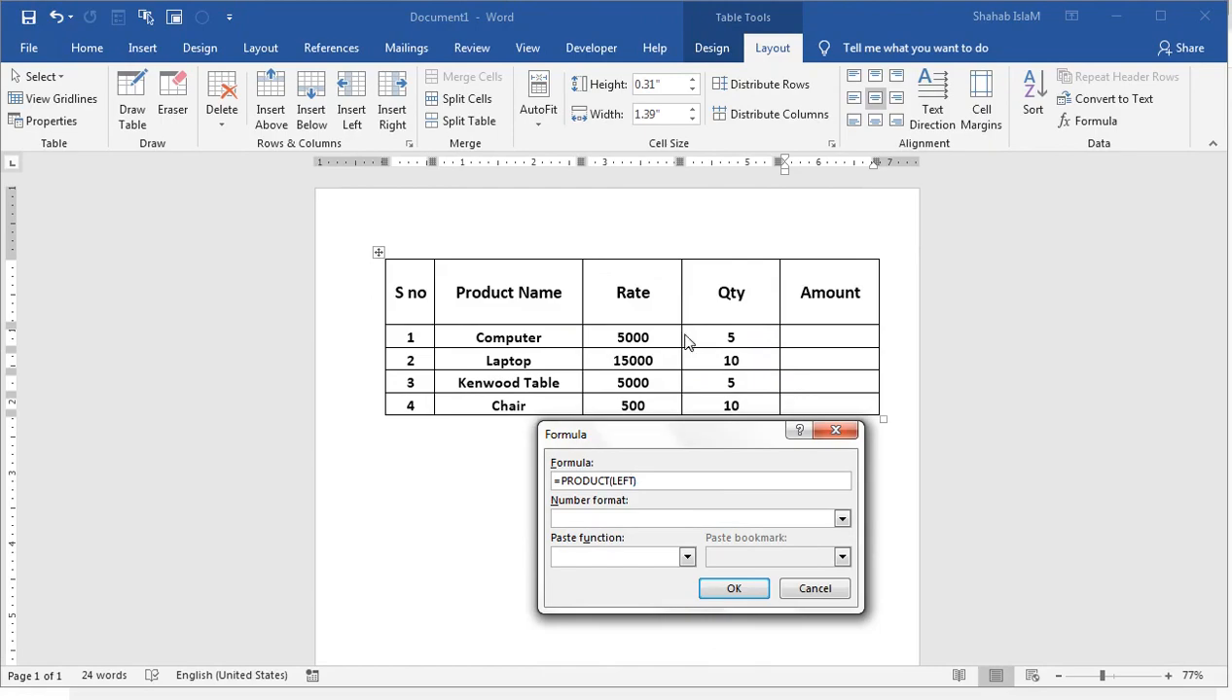
left_click(725, 594)
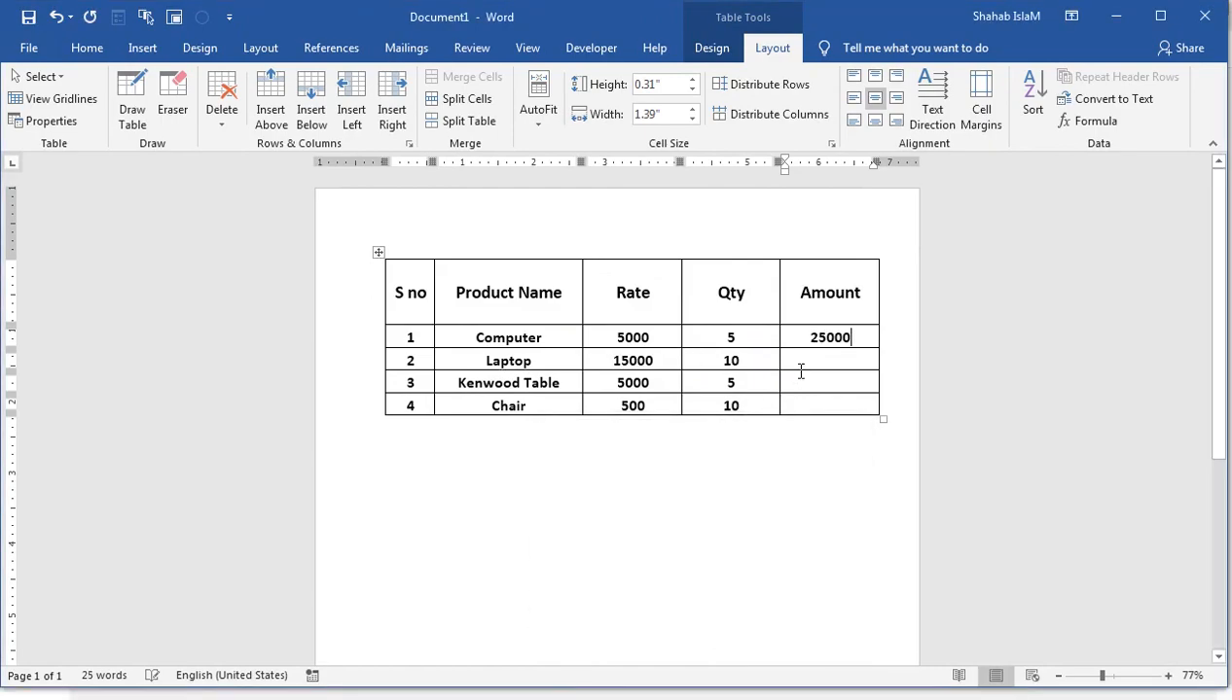